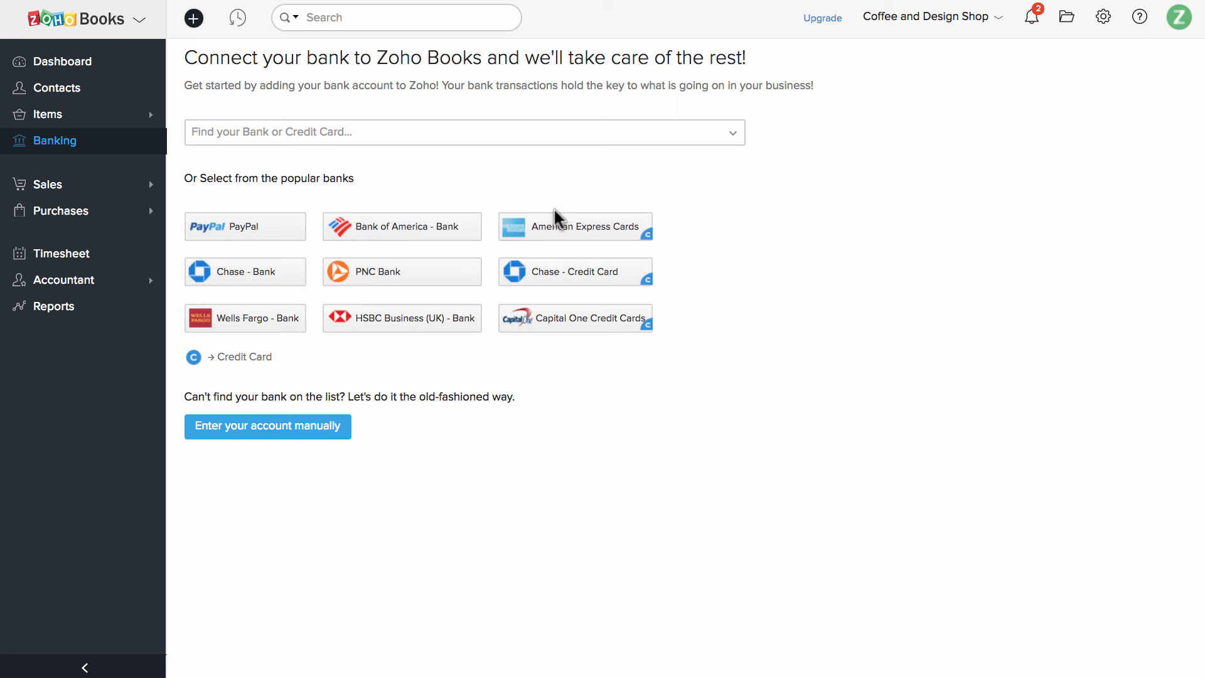
# Step: Choose Bank of America - Bank and submit its connection form with the online ID, passcode, verified passcode and security code
pyautogui.click(438, 226)
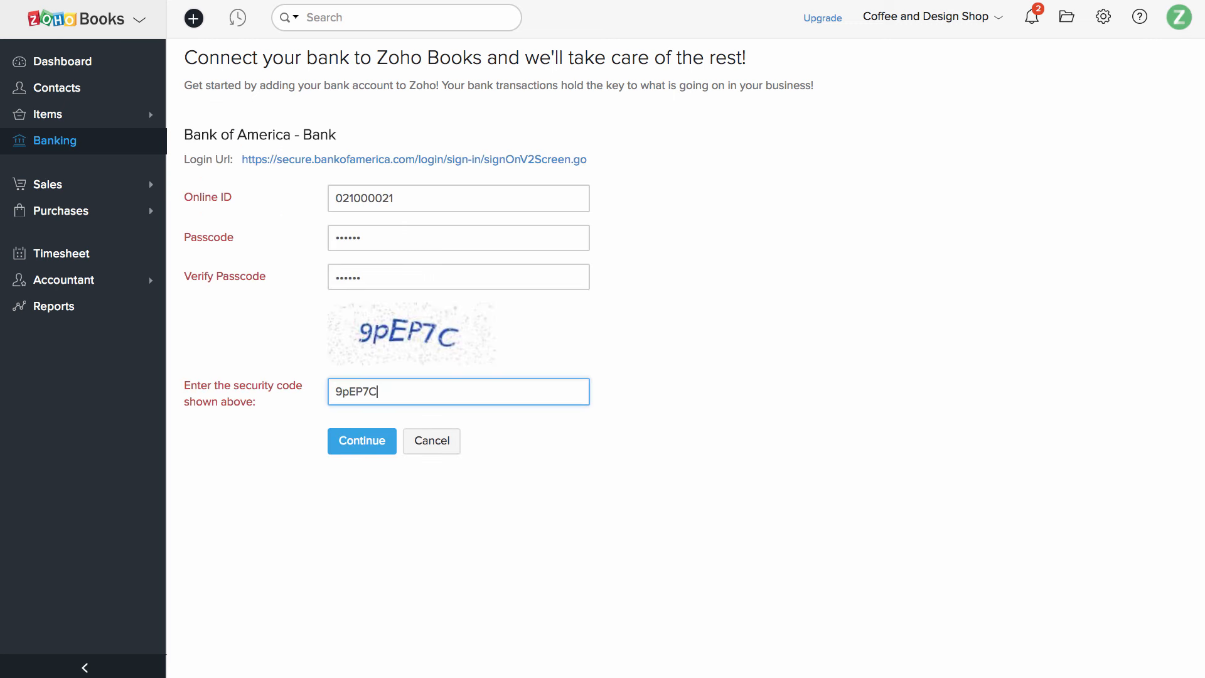
pyautogui.click(363, 443)
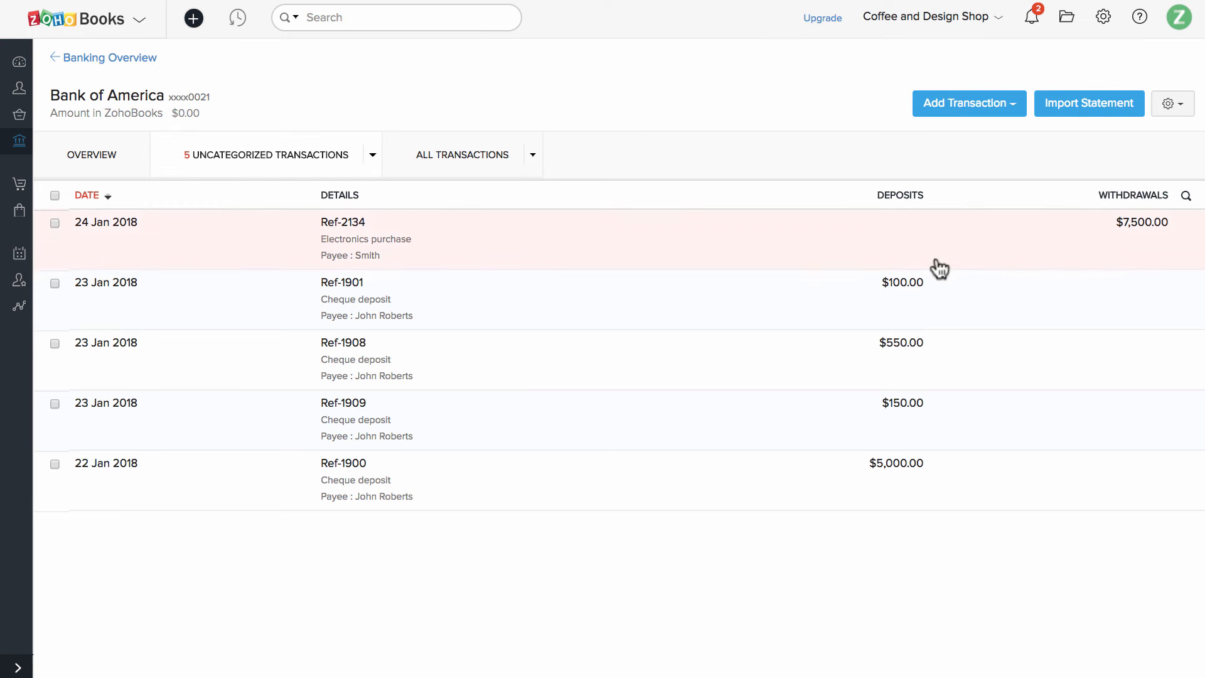
# Step: Examine the suggested matches for the Ref-2134 withdrawal of $7,500.00 and the Ref-1901 deposit of $100.00
pyautogui.click(934, 259)
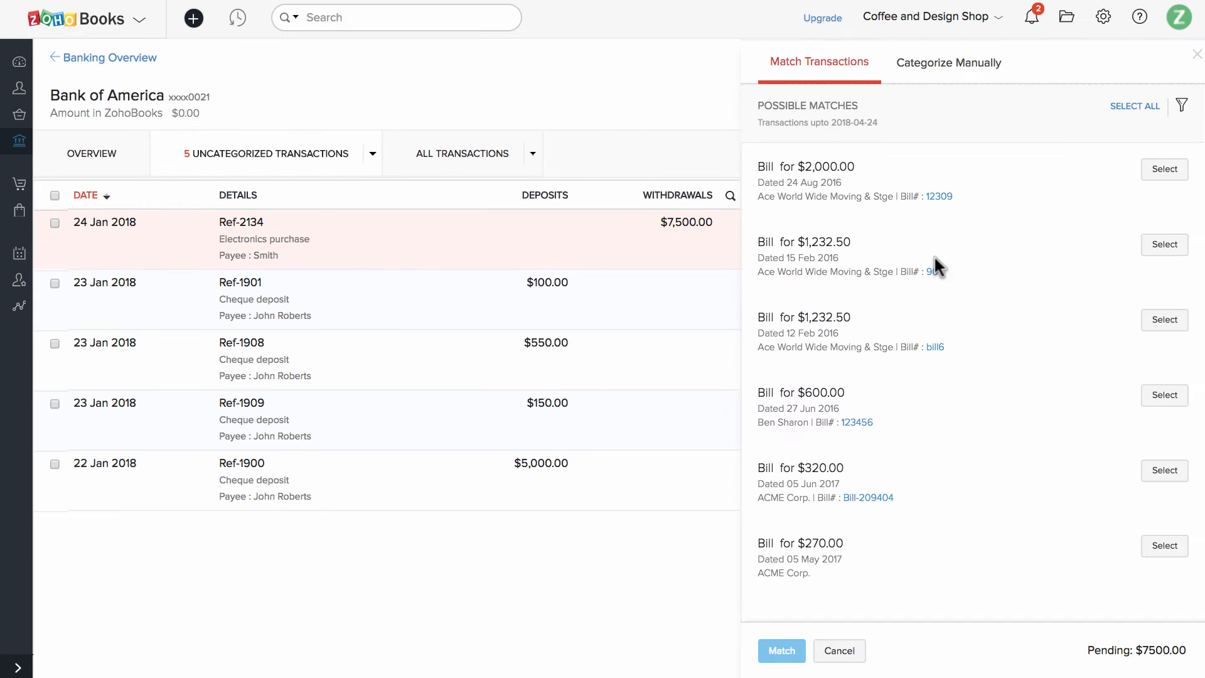
pyautogui.scroll(-5, 934, 257)
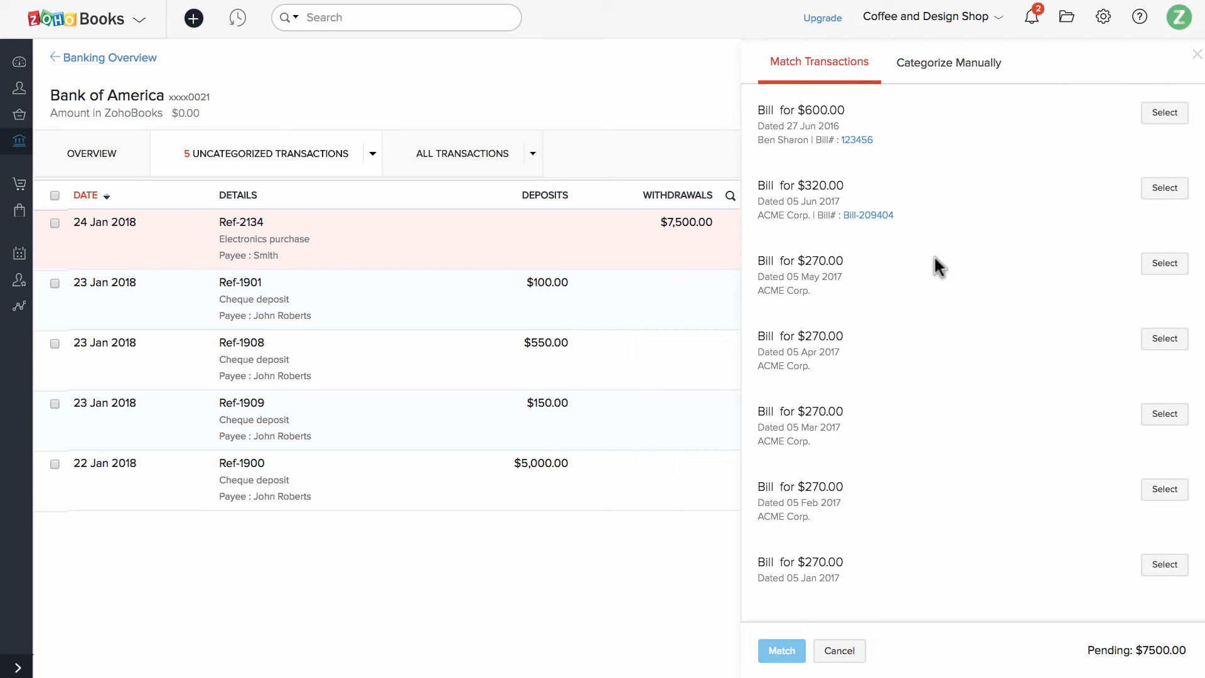
pyautogui.scroll(-3, 934, 258)
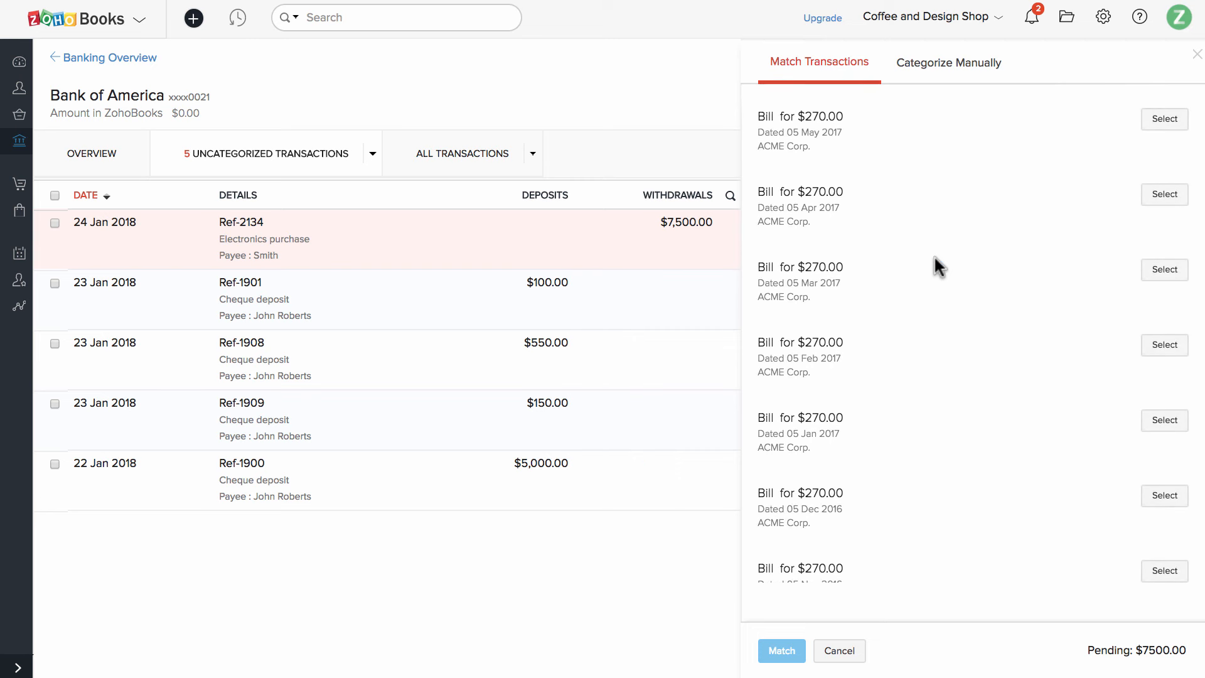
pyautogui.click(668, 303)
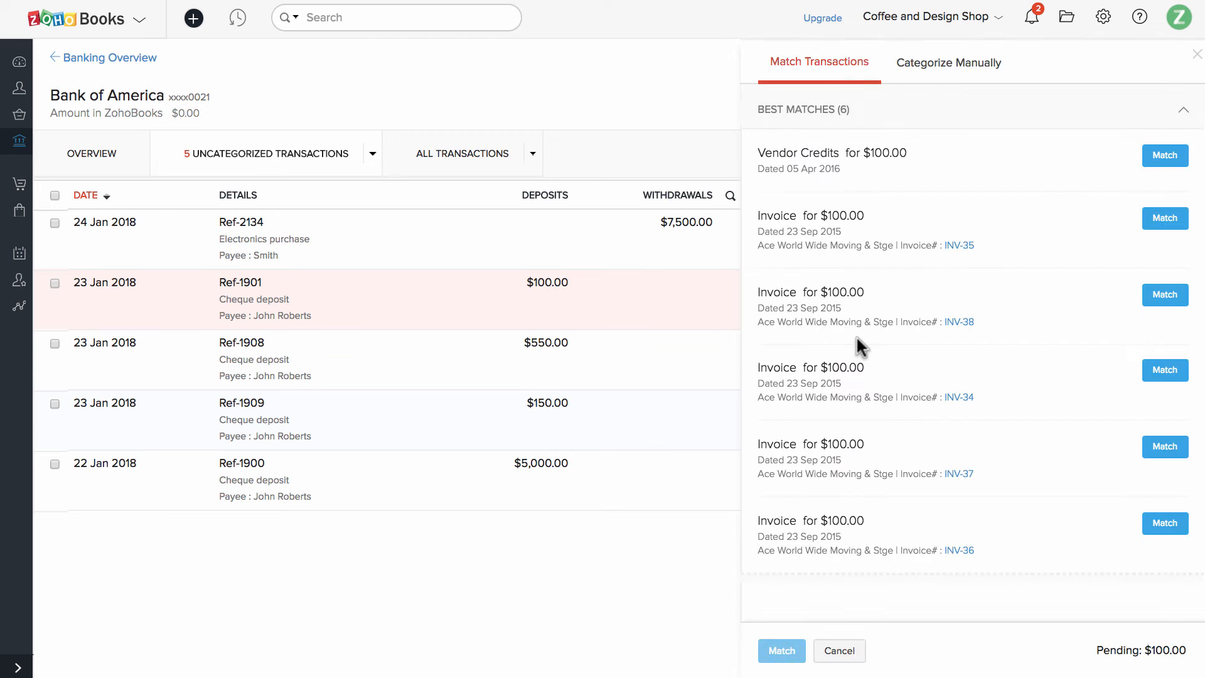
pyautogui.scroll(-3, 874, 343)
pyautogui.scroll(-1, 874, 346)
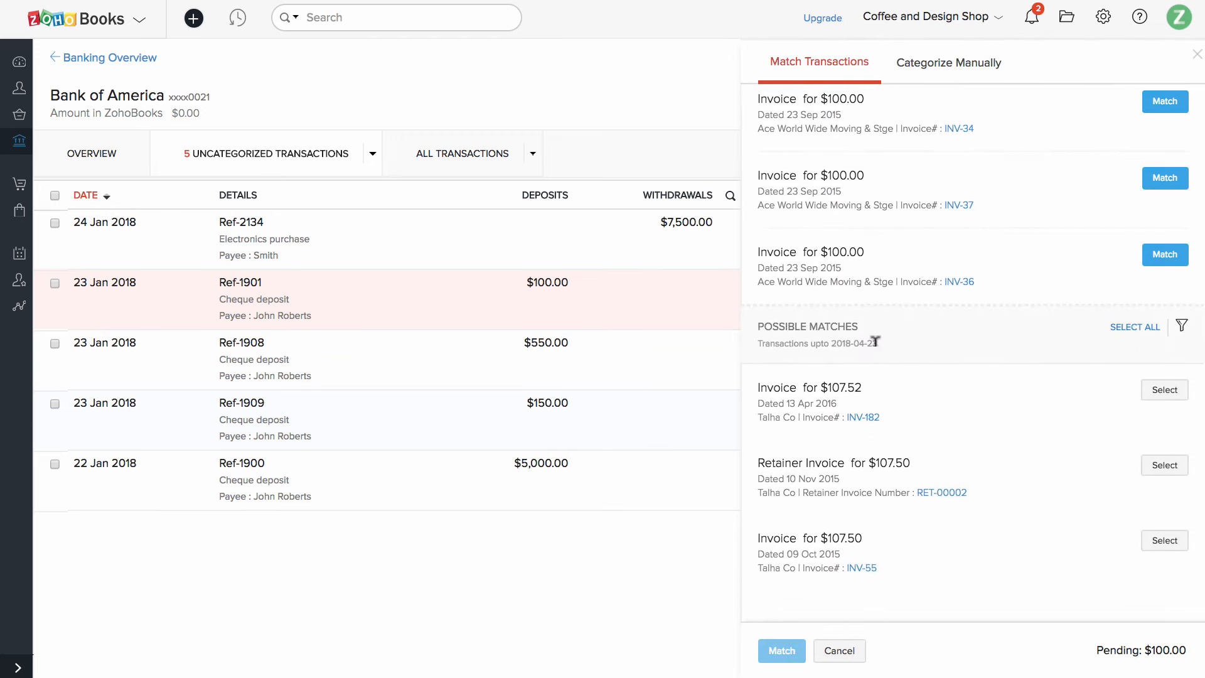
pyautogui.scroll(5, 874, 346)
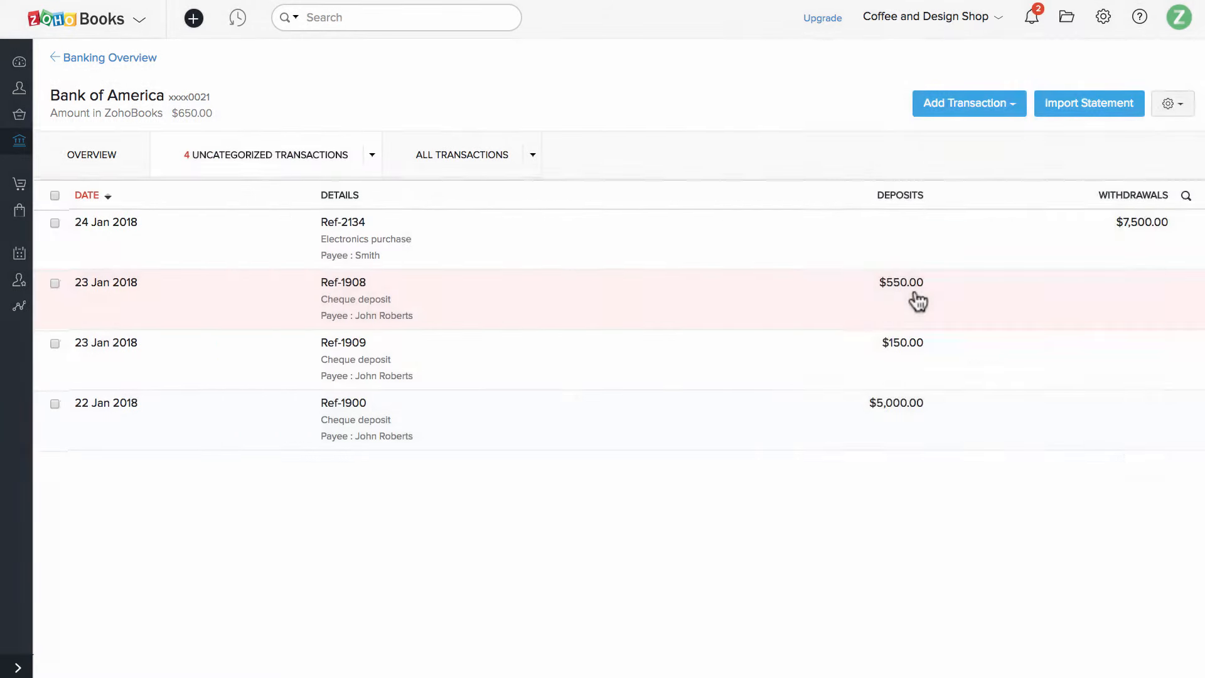
# Step: Match the Ref-1908 deposit of $550.00 with the $250.00 and $300.00 customer payments dated 23 Jan 2018
pyautogui.click(915, 296)
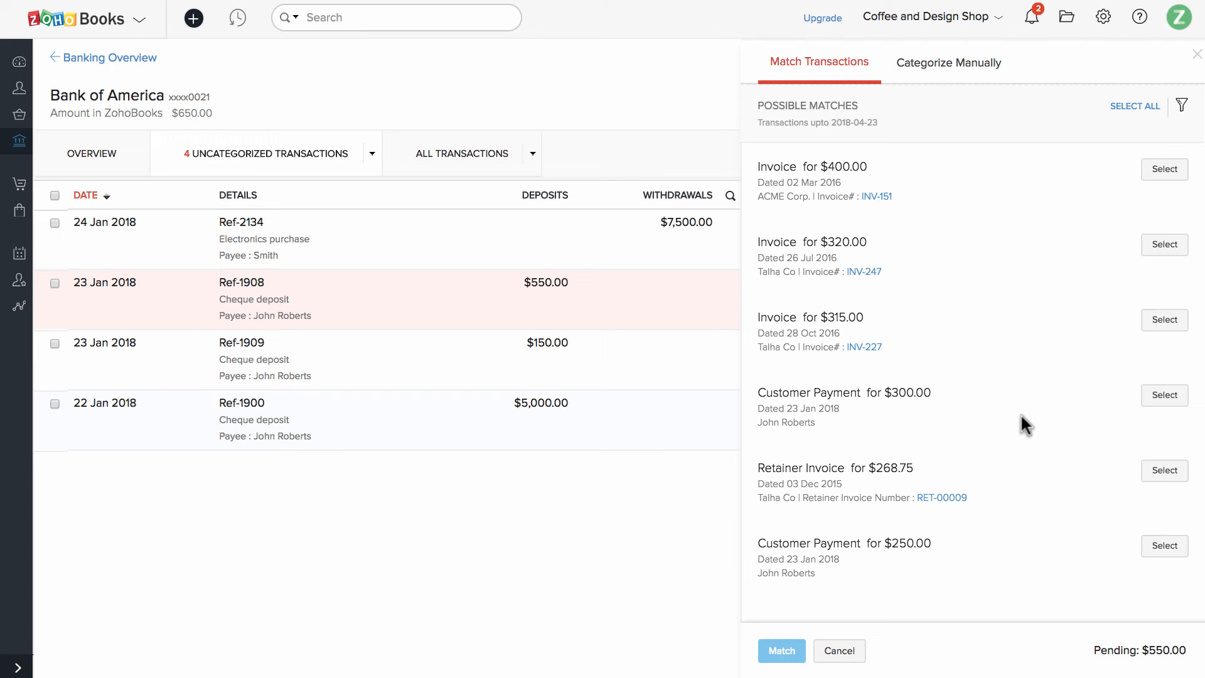
pyautogui.scroll(-3, 1021, 414)
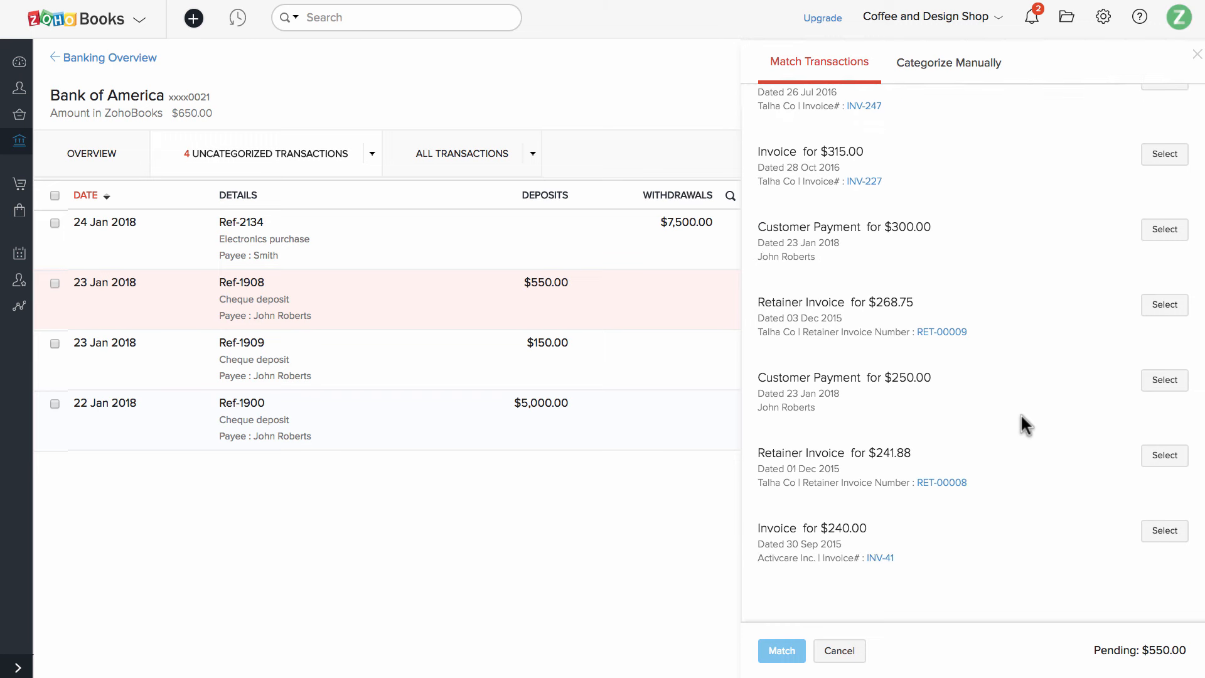
pyautogui.click(1161, 383)
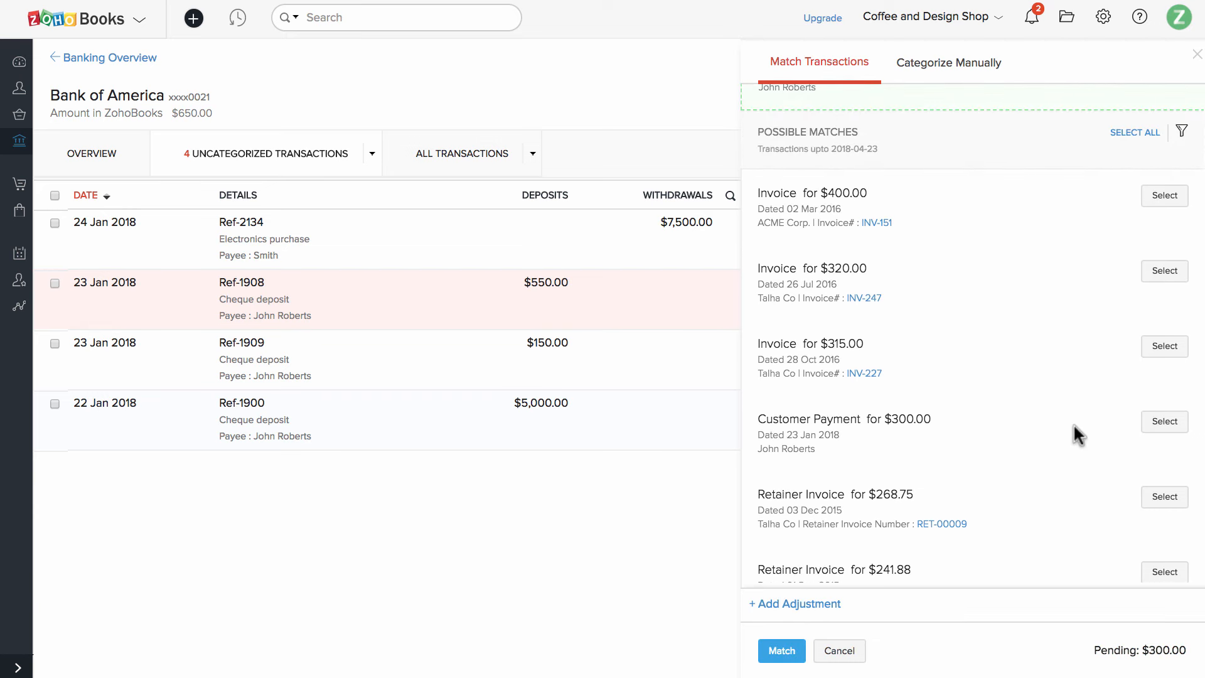
pyautogui.click(1165, 421)
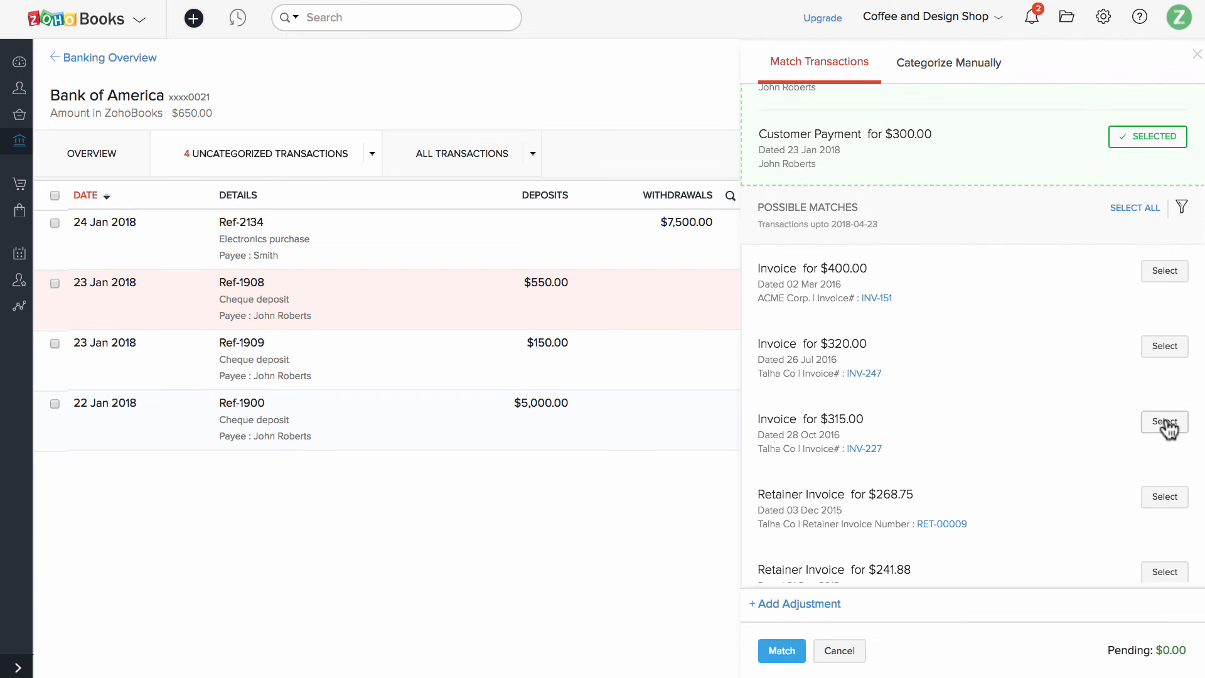
pyautogui.click(789, 650)
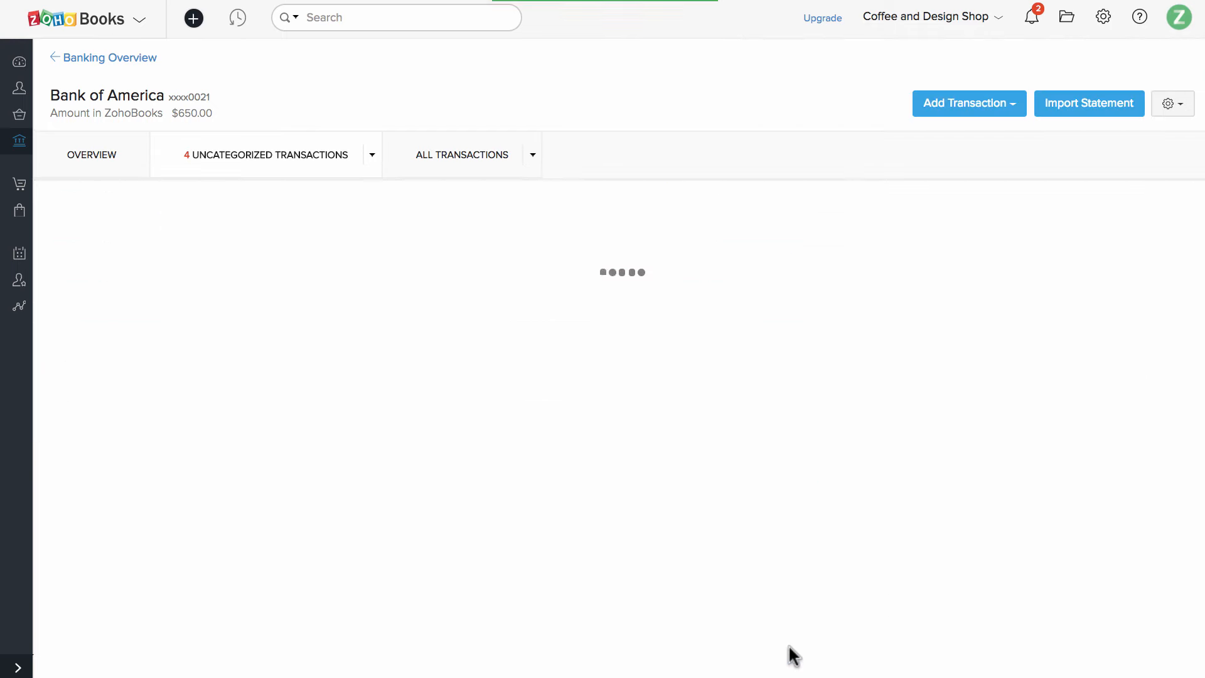
# Step: Filter the possible matches of the Ref-1909 deposit of $150.00 by an amount range of 150 to 154.00
pyautogui.click(969, 307)
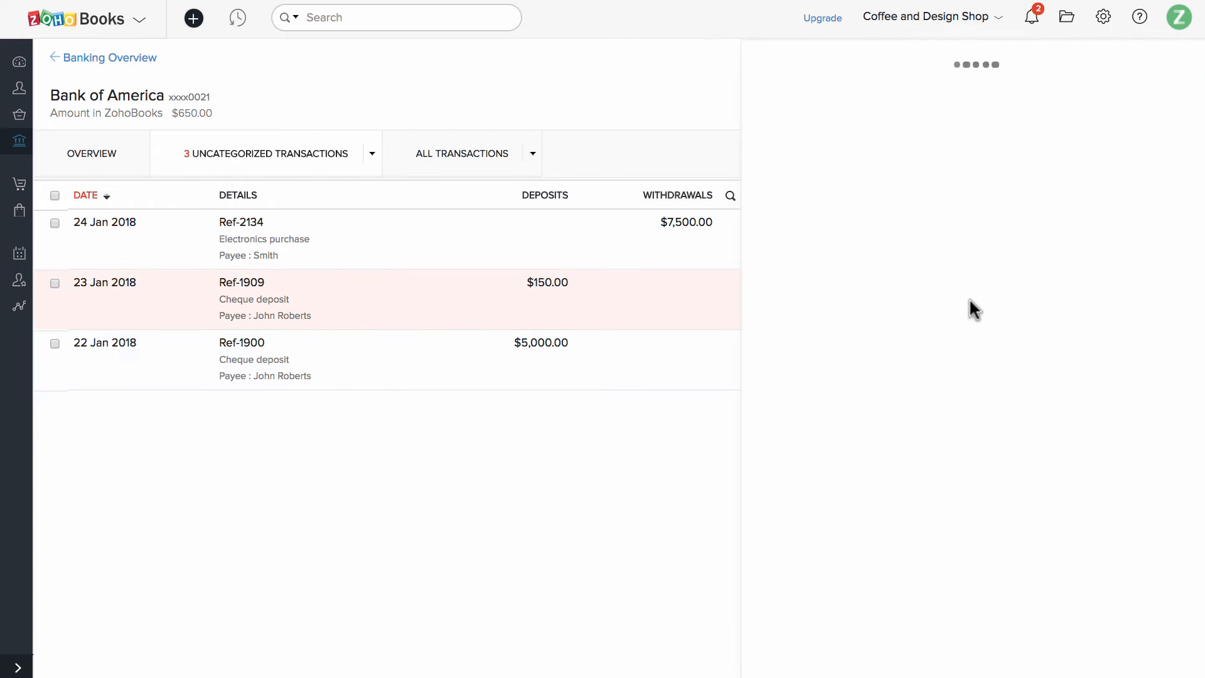
pyautogui.click(1173, 149)
pyautogui.write('1')
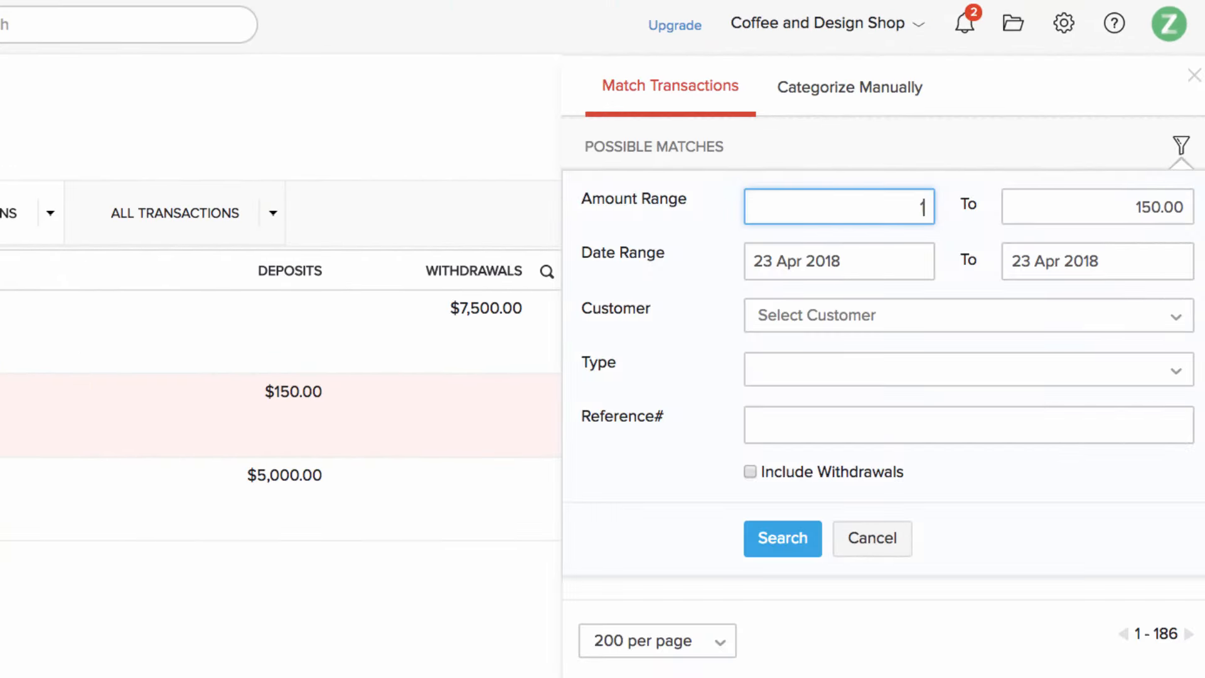
pyautogui.write('50')
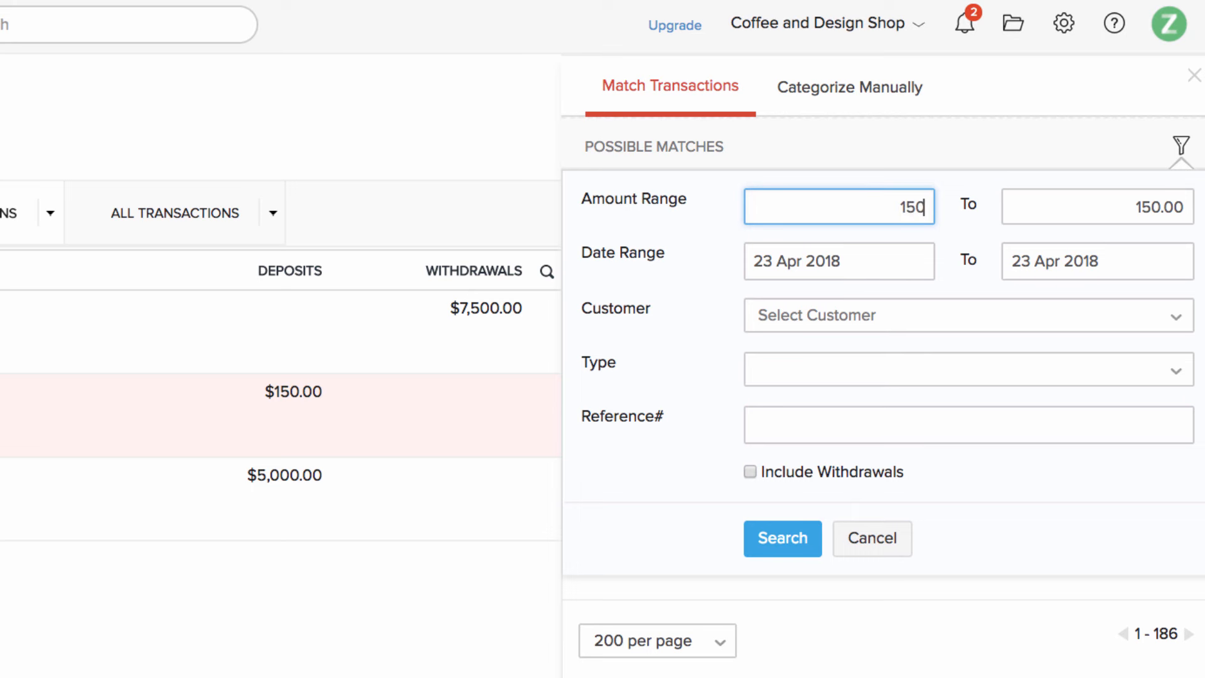
pyautogui.click(1161, 207)
pyautogui.press('BackSpace')
pyautogui.write('4')
# Step: Set the start of the match filter's date range to 01 Sep 2017
pyautogui.click(816, 261)
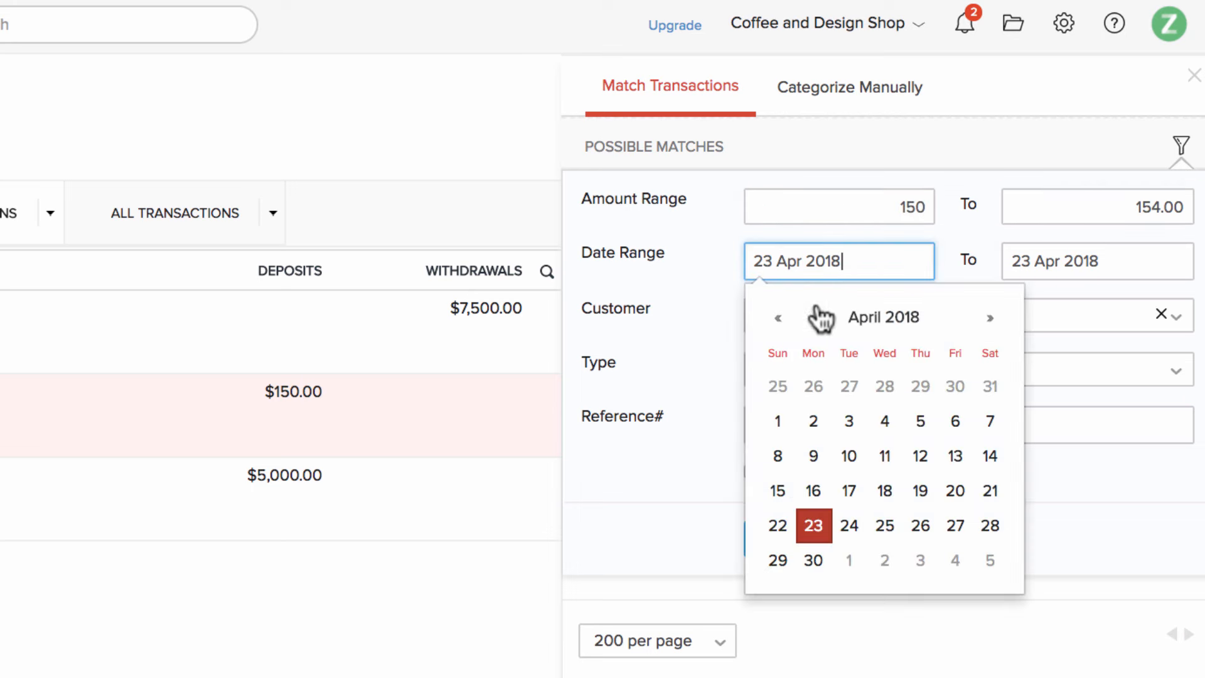
pyautogui.doubleClick(788, 318)
pyautogui.doubleClick(788, 319)
pyautogui.doubleClick(789, 320)
pyautogui.click(788, 320)
pyautogui.click(955, 386)
# Step: Restrict the match filter to the deposit's payee as customer and the Customer Payment type, and run the search
pyautogui.click(1069, 322)
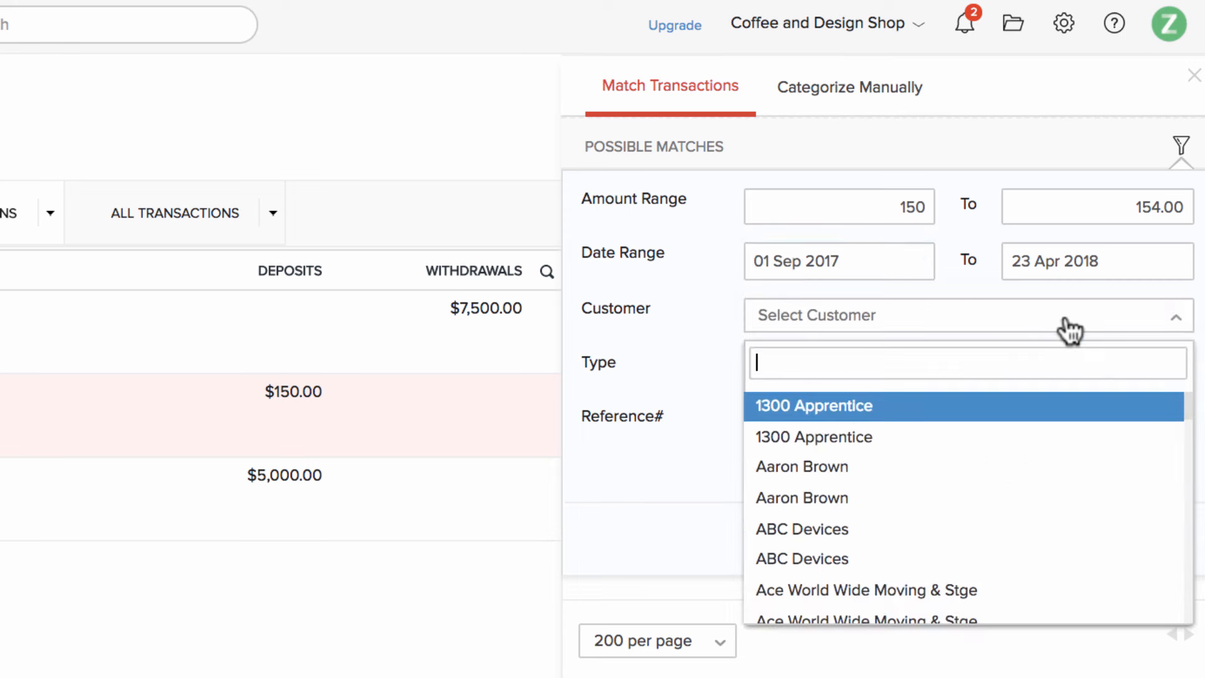
pyautogui.write('john')
pyautogui.click(1006, 487)
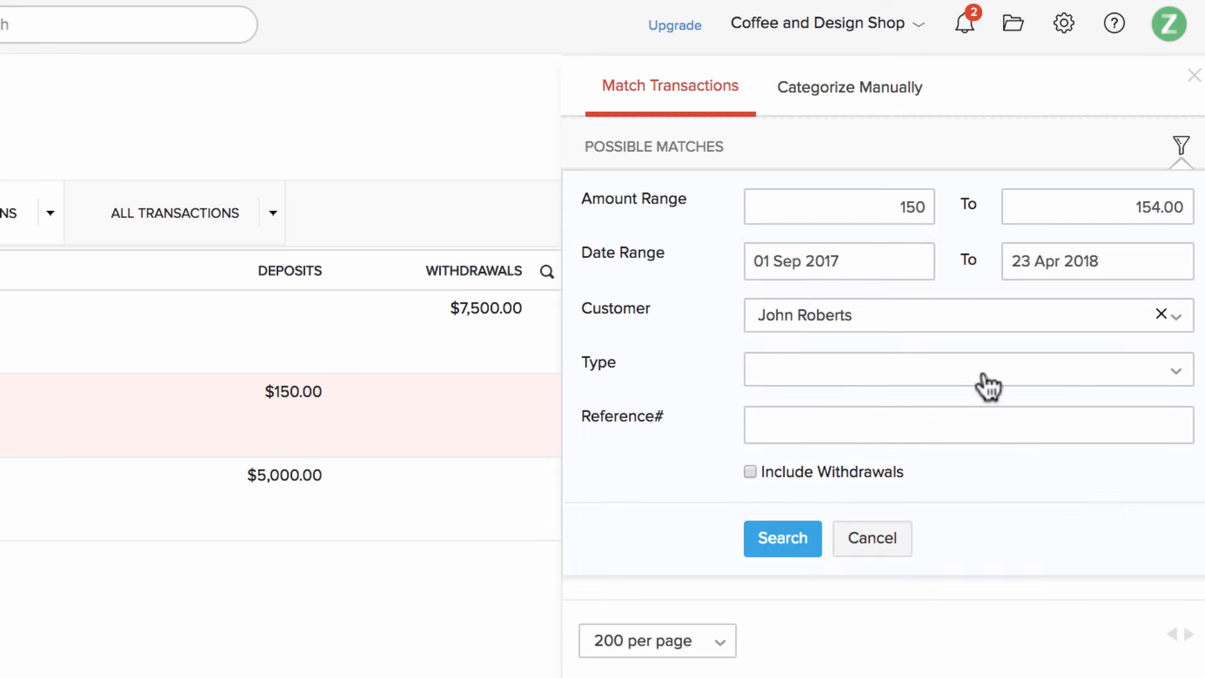
pyautogui.click(983, 376)
pyautogui.scroll(-1, 981, 584)
pyautogui.scroll(-2, 979, 585)
pyautogui.click(935, 549)
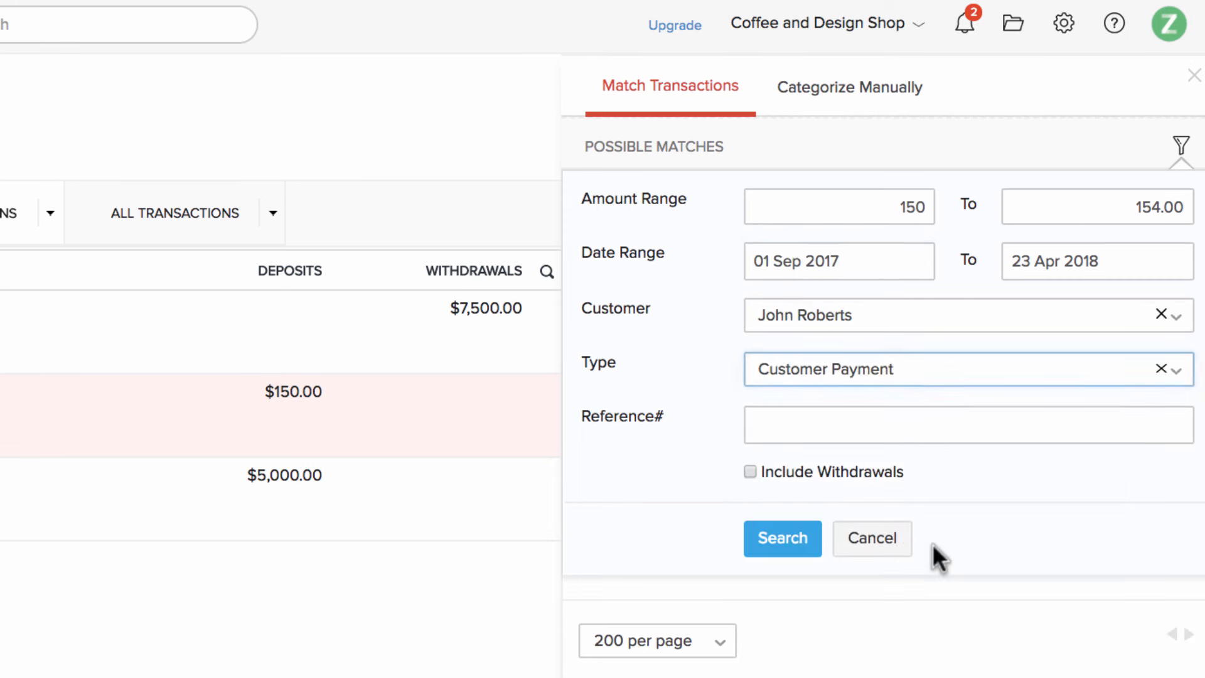
pyautogui.click(796, 543)
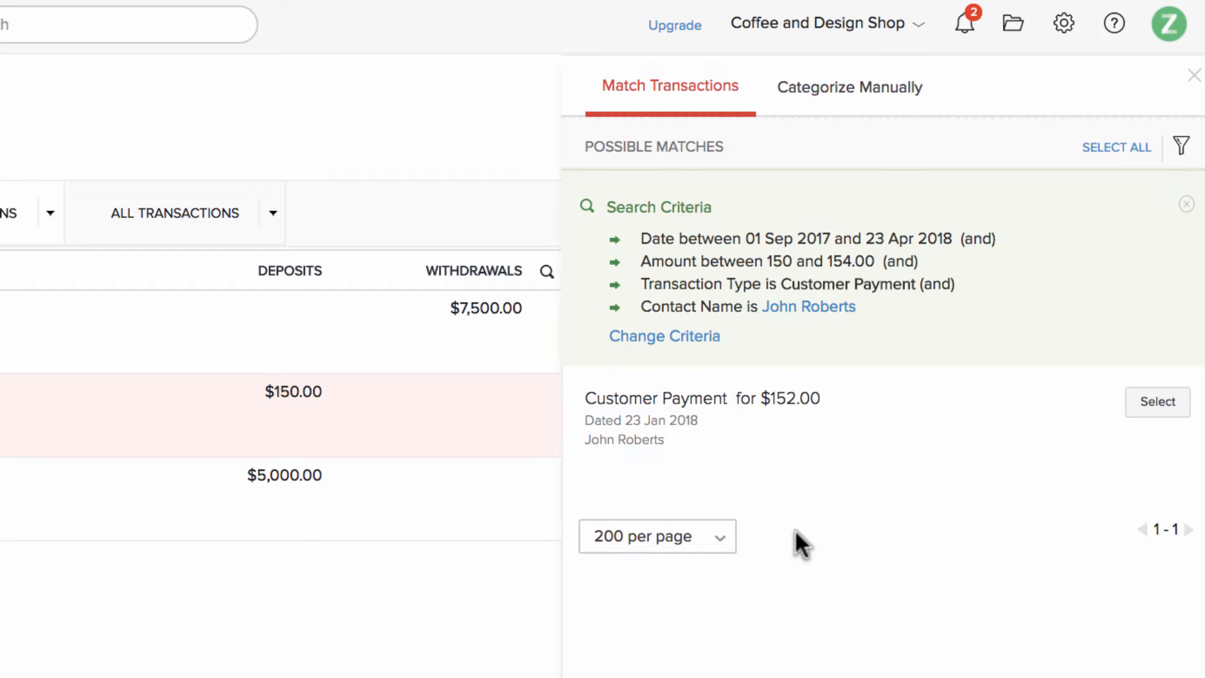
# Step: Match the Ref-1909 deposit with the $152.00 customer payment, adding a withdrawal adjustment of 2.00
pyautogui.click(1136, 415)
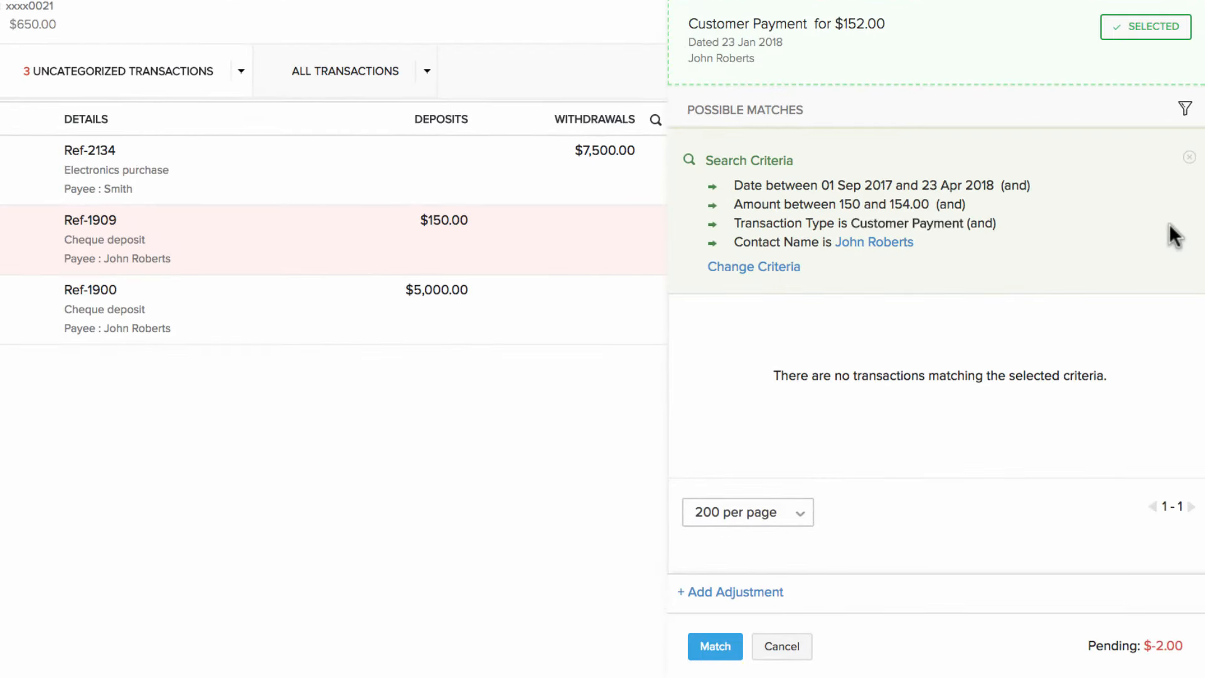
pyautogui.click(769, 593)
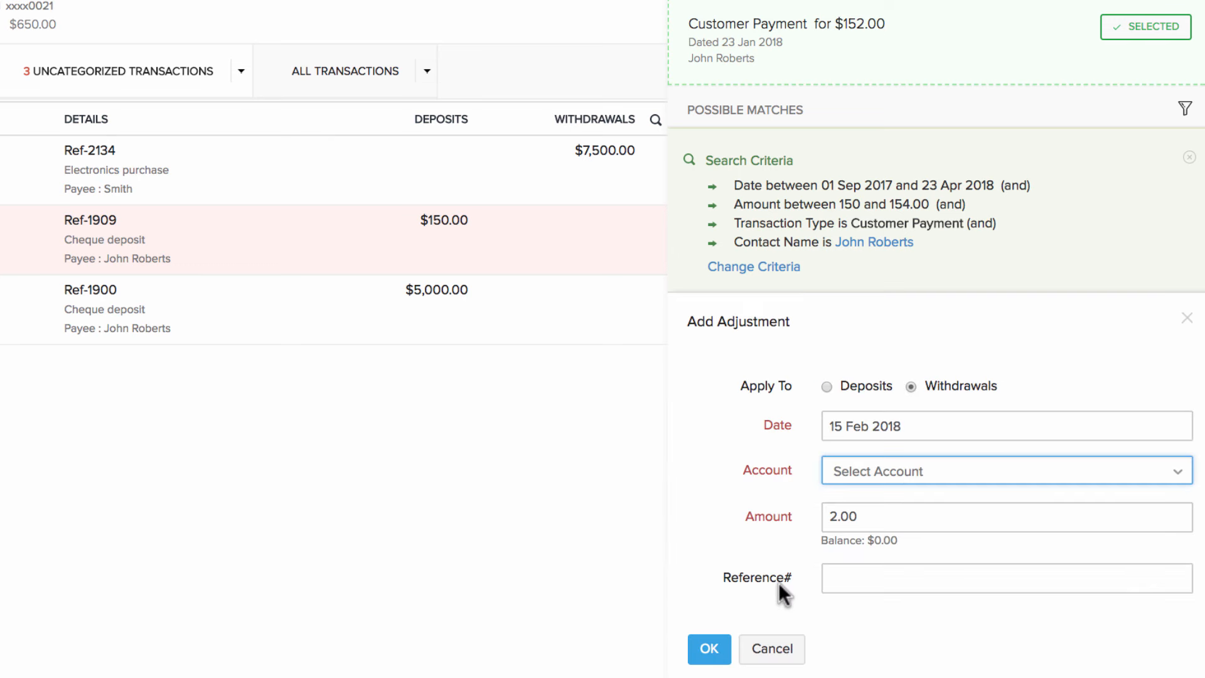
pyautogui.click(1006, 471)
pyautogui.click(879, 521)
pyautogui.click(709, 648)
pyautogui.click(713, 646)
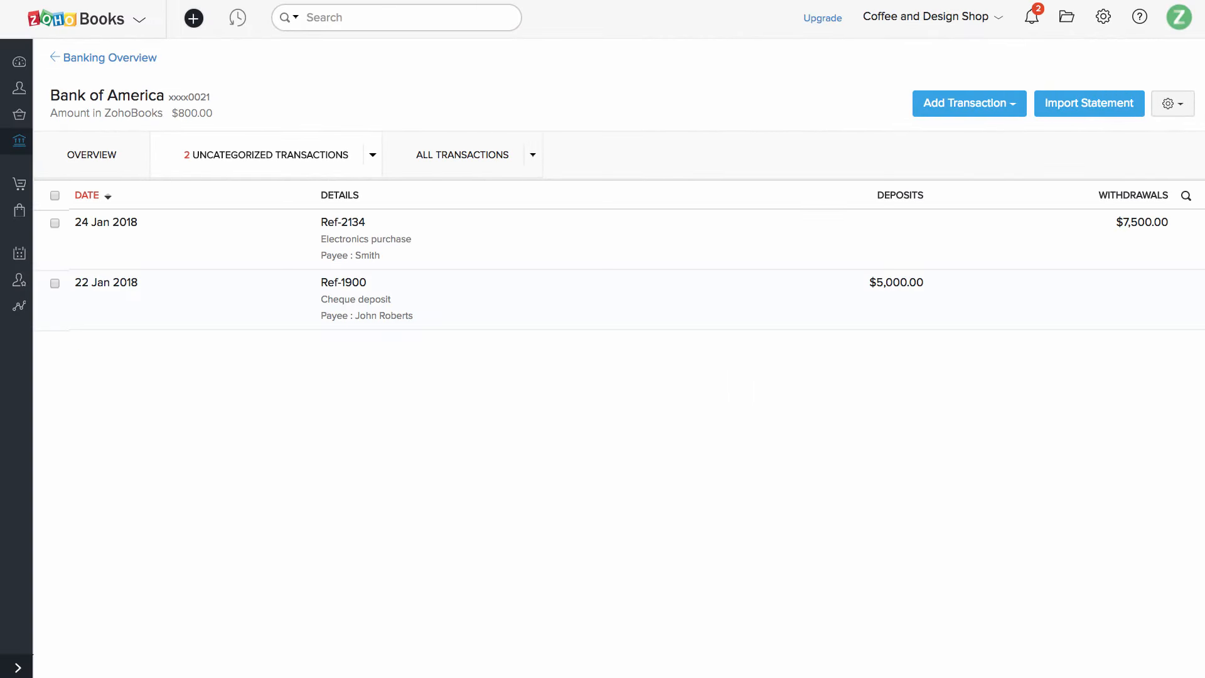
# Step: Start a new transaction rule for the Bank of America account, named Expenses and applied to withdrawals
pyautogui.click(1171, 106)
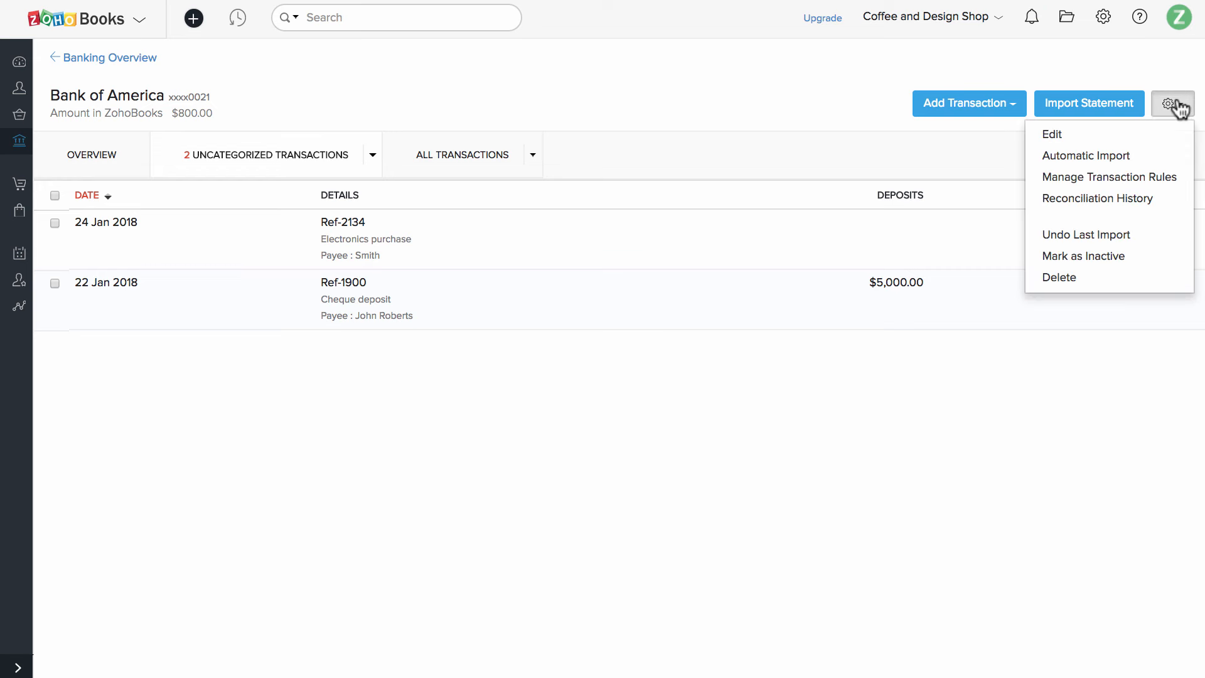
pyautogui.click(1167, 177)
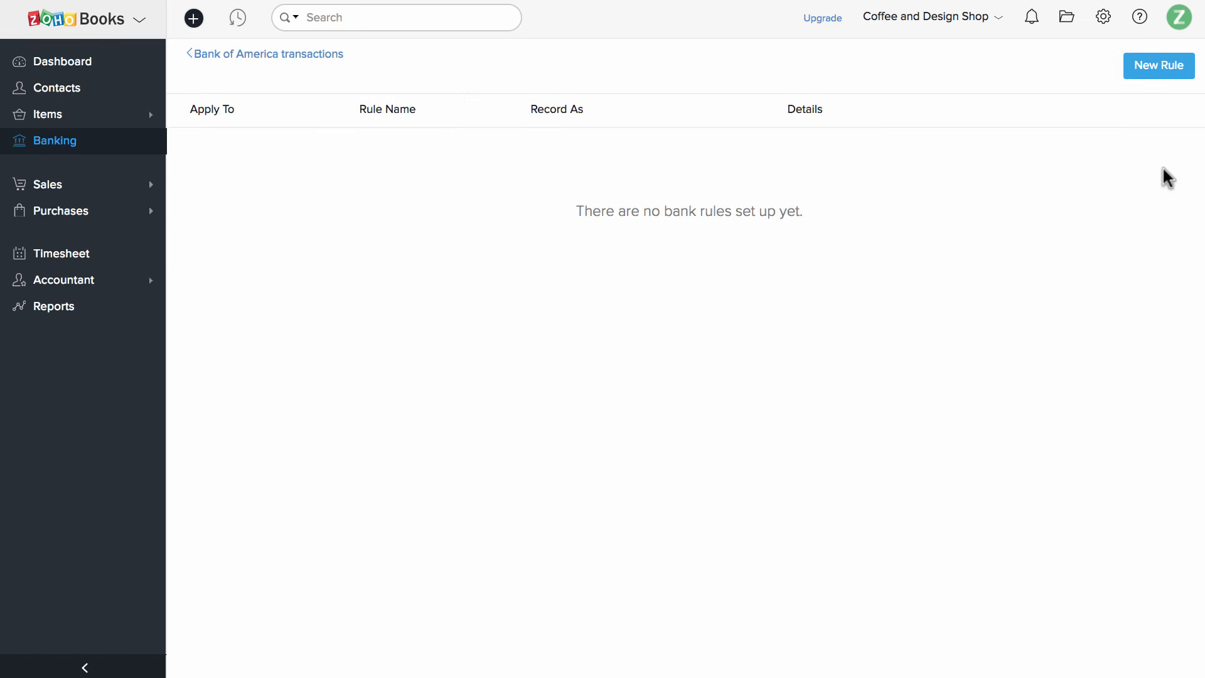
pyautogui.click(1167, 72)
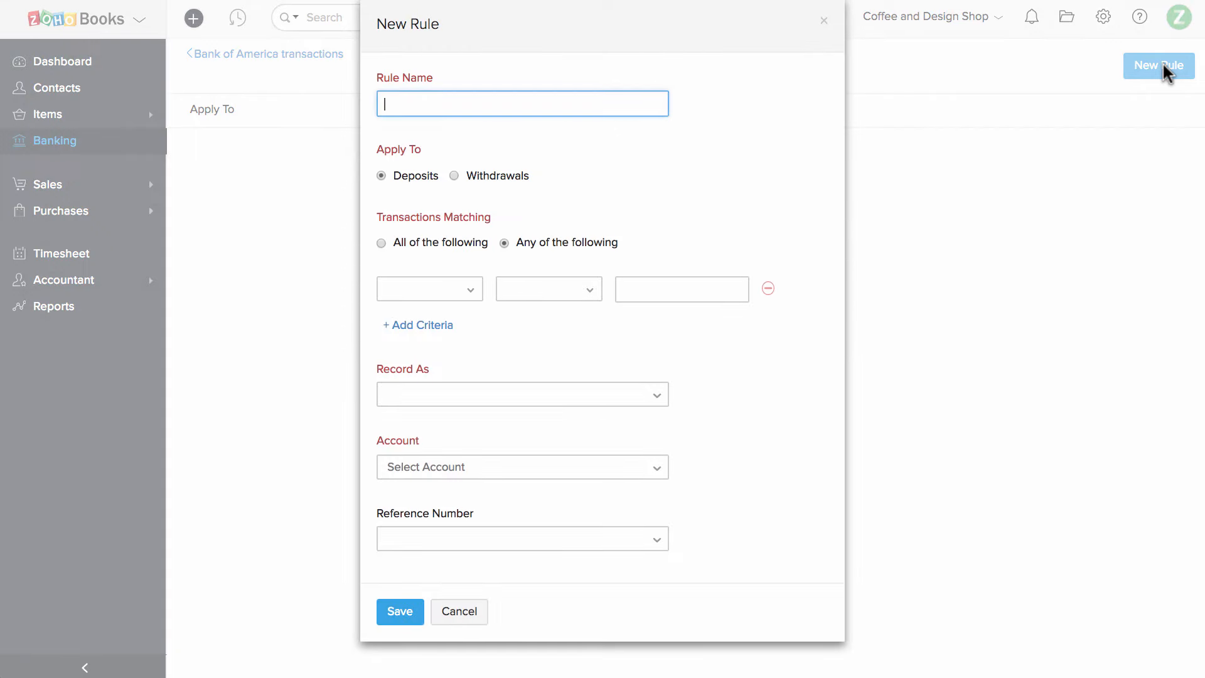
pyautogui.write('Expenses')
pyautogui.click(502, 177)
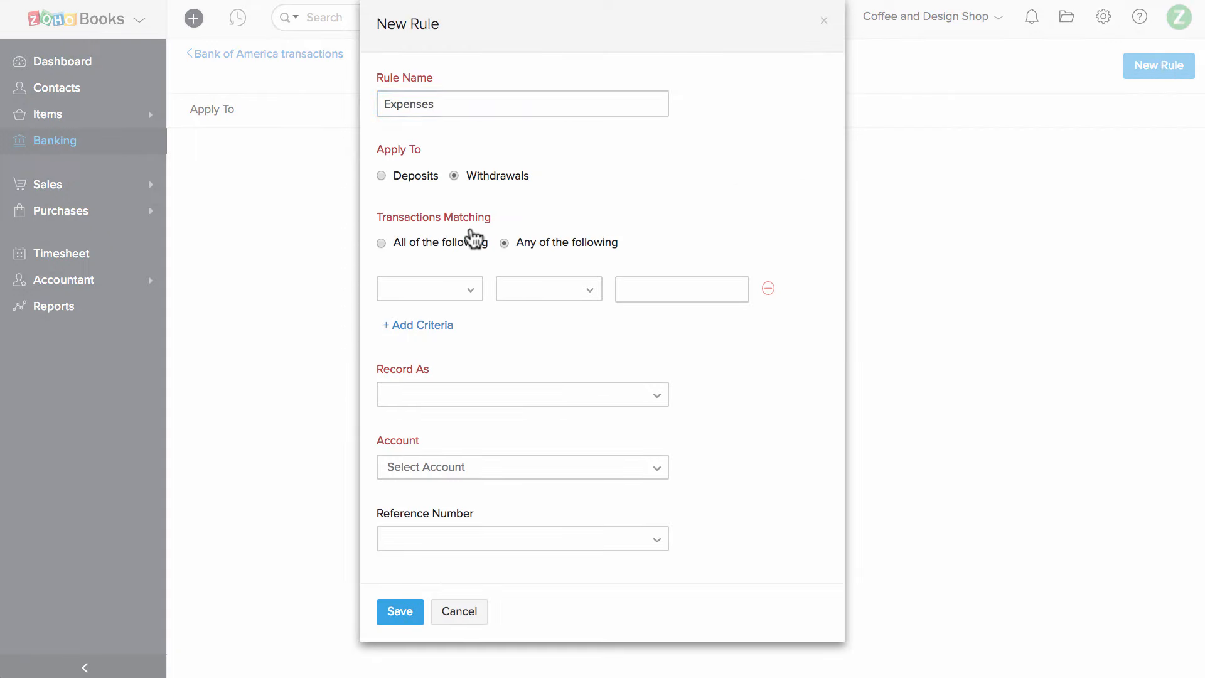
# Step: Set the rule's criterion to a reference number that starts with 21
pyautogui.click(453, 290)
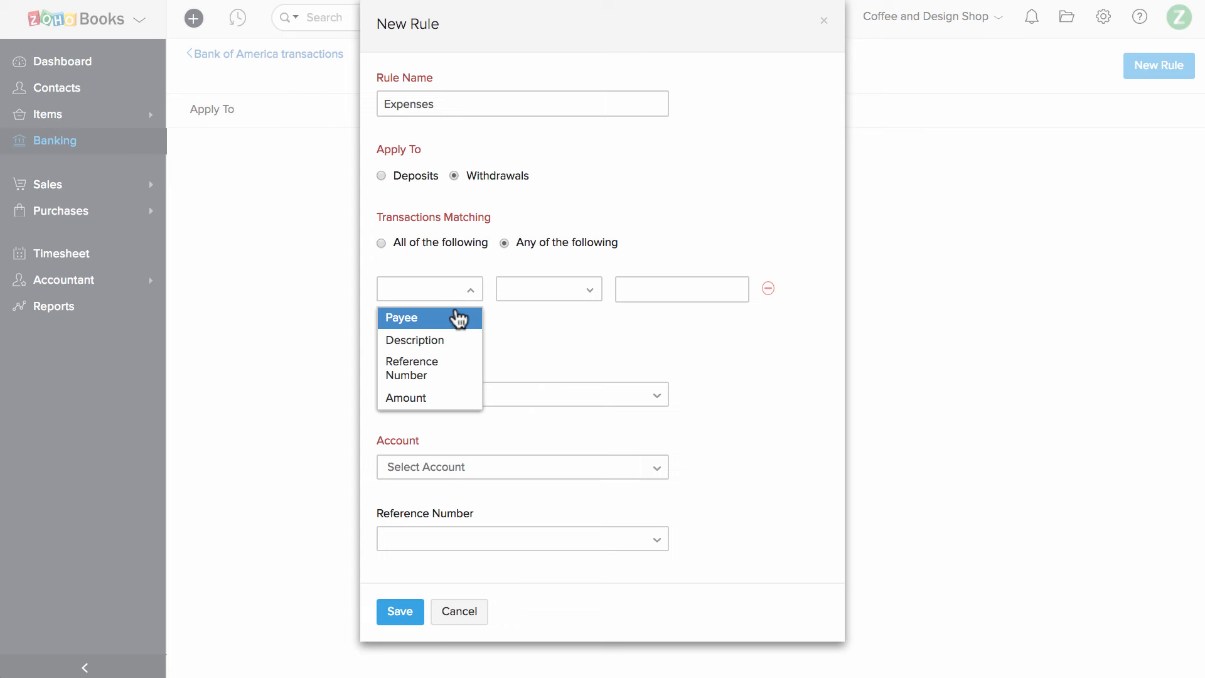
pyautogui.click(459, 318)
pyautogui.click(472, 294)
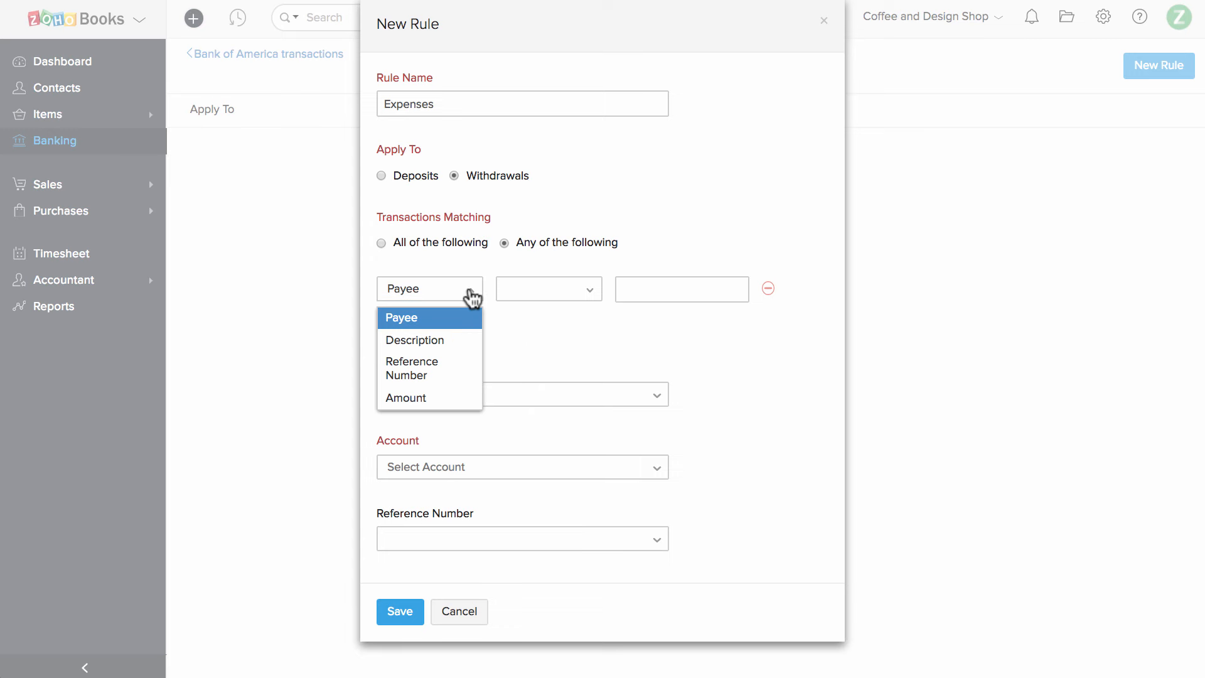
pyautogui.click(462, 369)
pyautogui.click(546, 294)
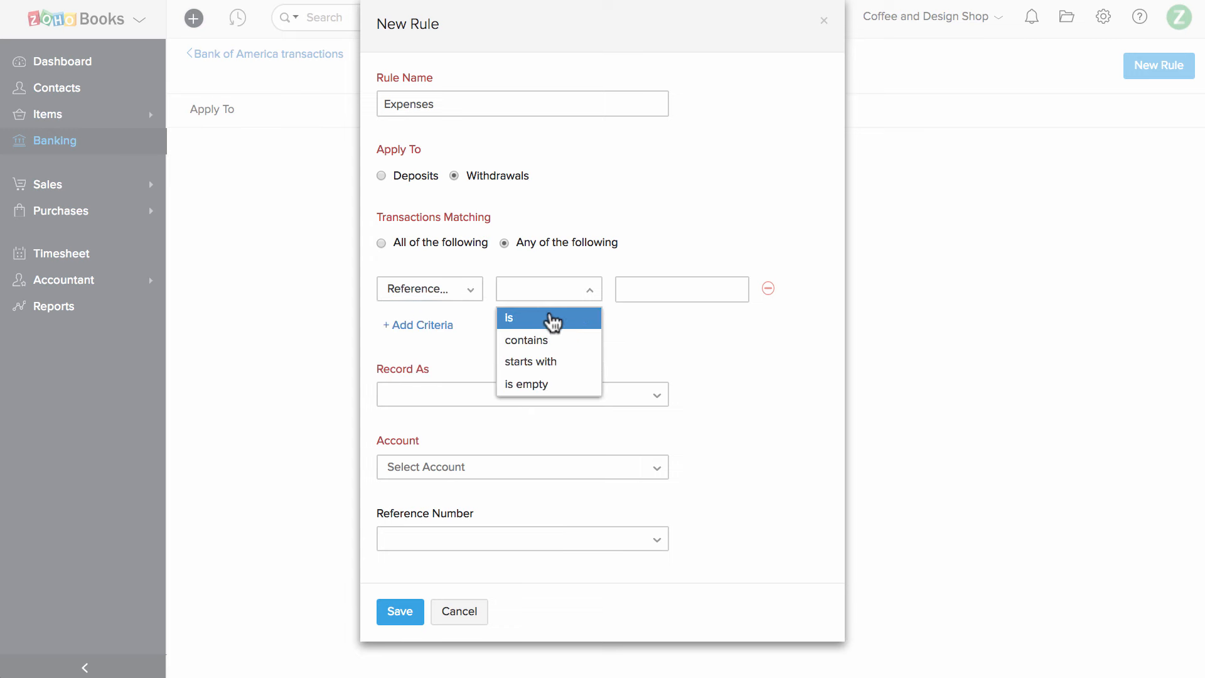
pyautogui.click(543, 361)
pyautogui.click(647, 288)
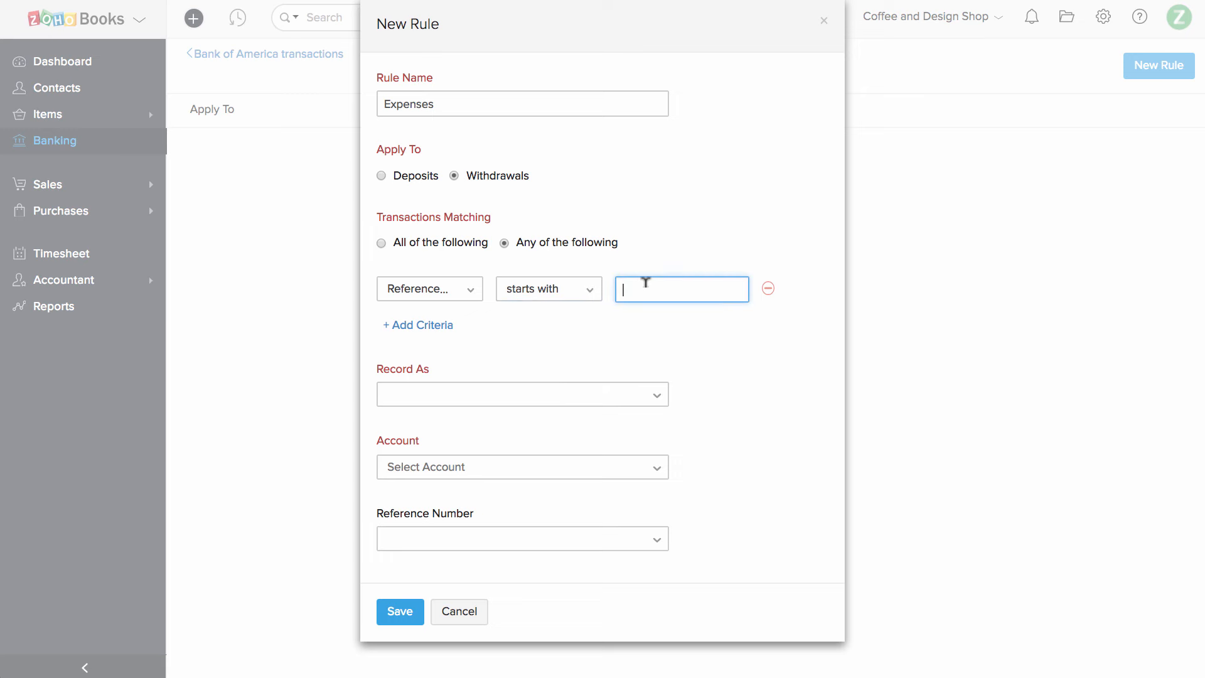
pyautogui.write('21')
# Step: Set the rule to record matching transactions as Expense under the Other Expenses account
pyautogui.click(583, 392)
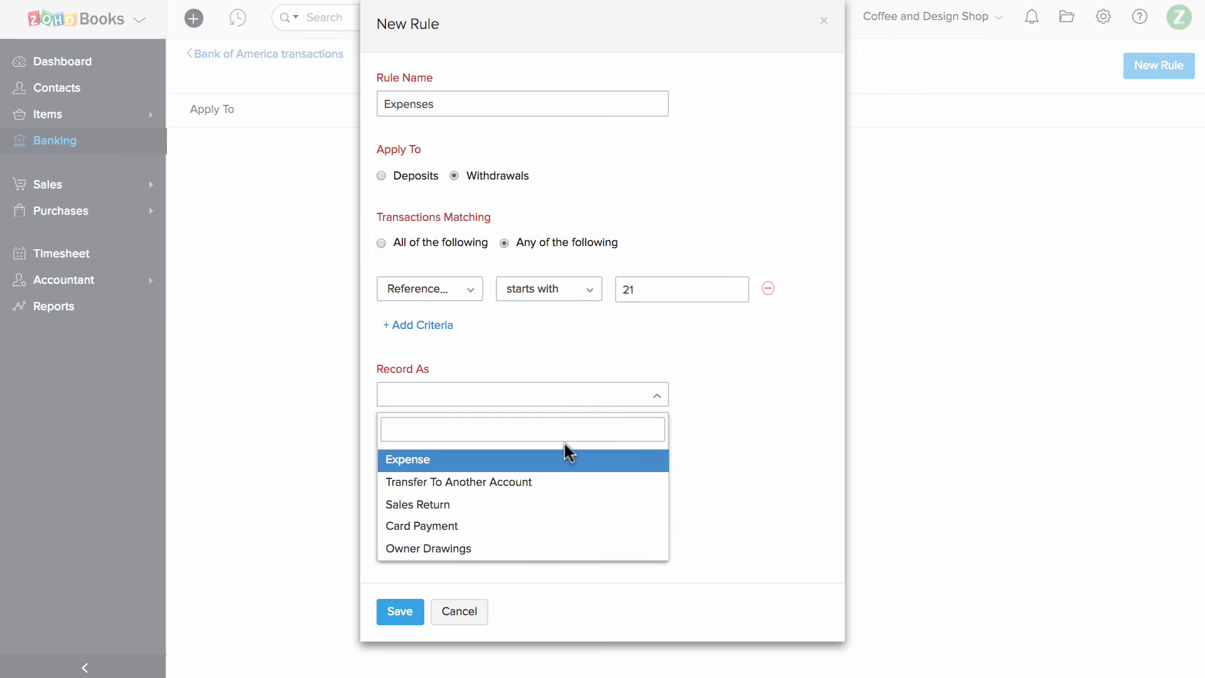
pyautogui.click(564, 459)
pyautogui.scroll(-2, 709, 458)
pyautogui.click(619, 344)
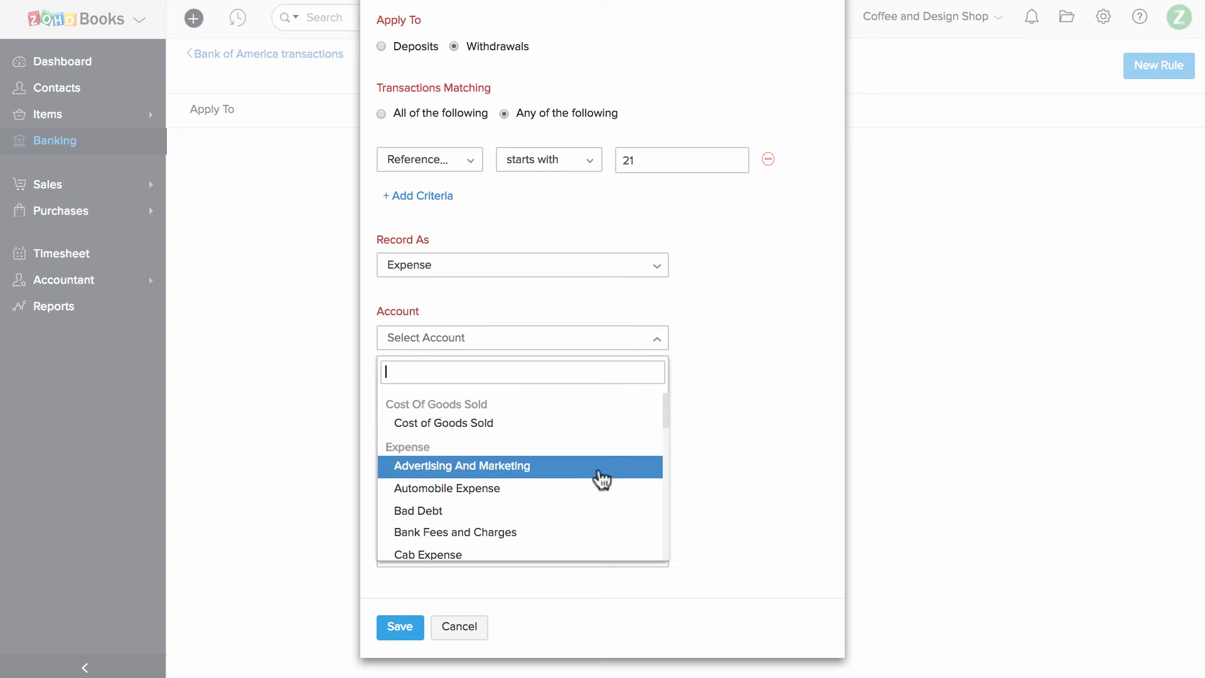
pyautogui.scroll(-3, 602, 479)
pyautogui.scroll(-4, 597, 479)
pyautogui.click(619, 416)
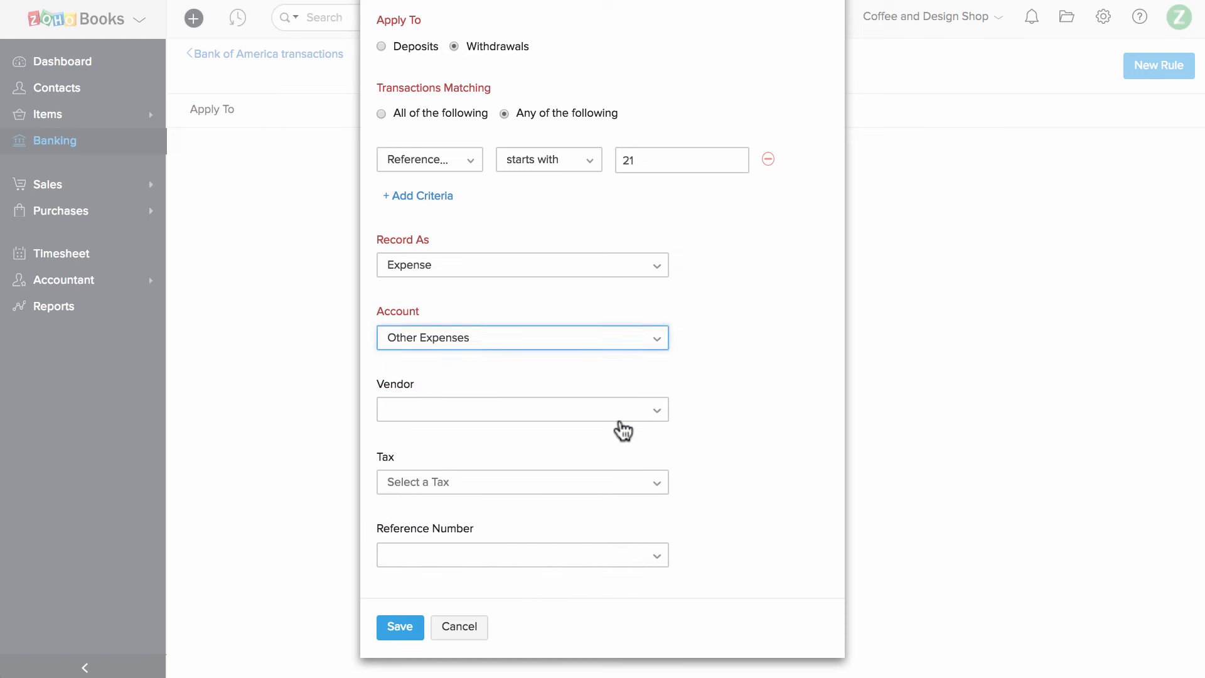
# Step: Save the Expenses rule and list the Bank of America account's recognized transactions
pyautogui.click(417, 625)
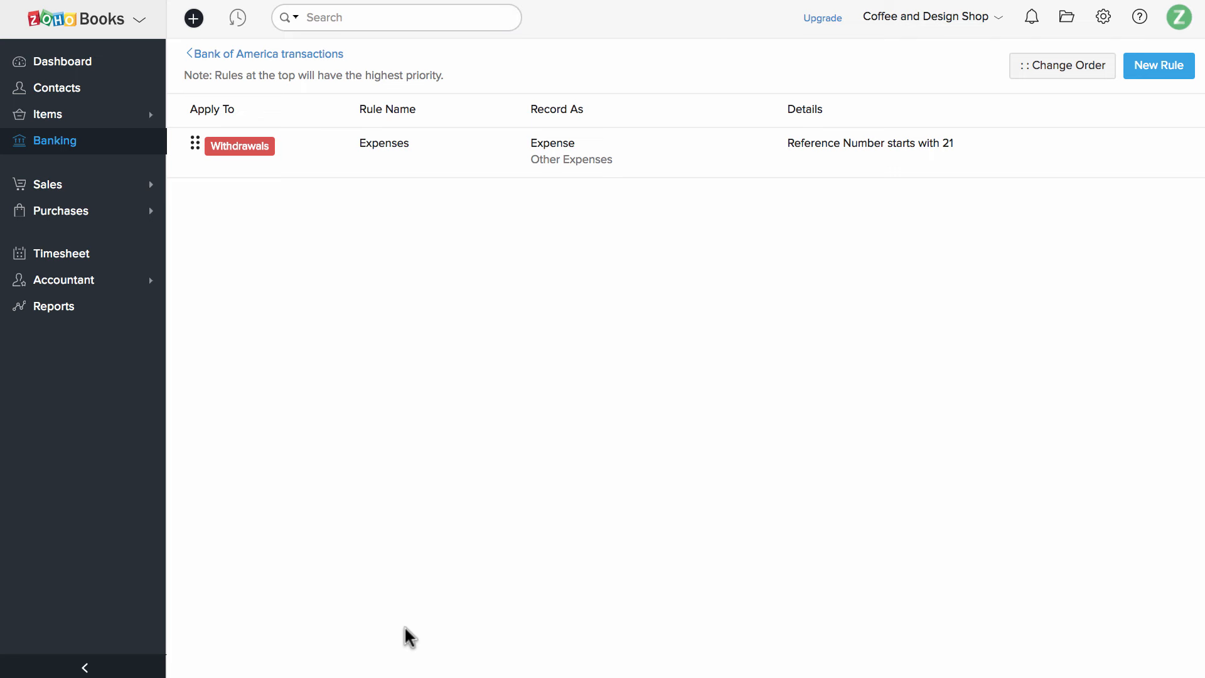
pyautogui.click(268, 61)
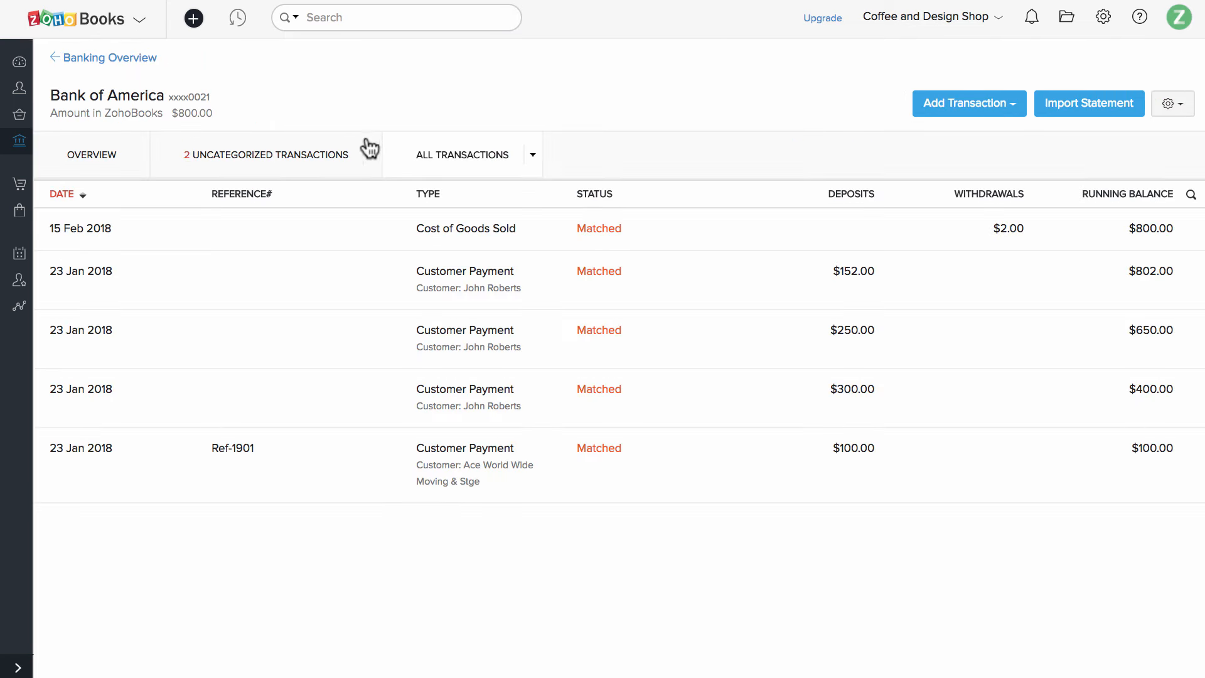
pyautogui.click(373, 158)
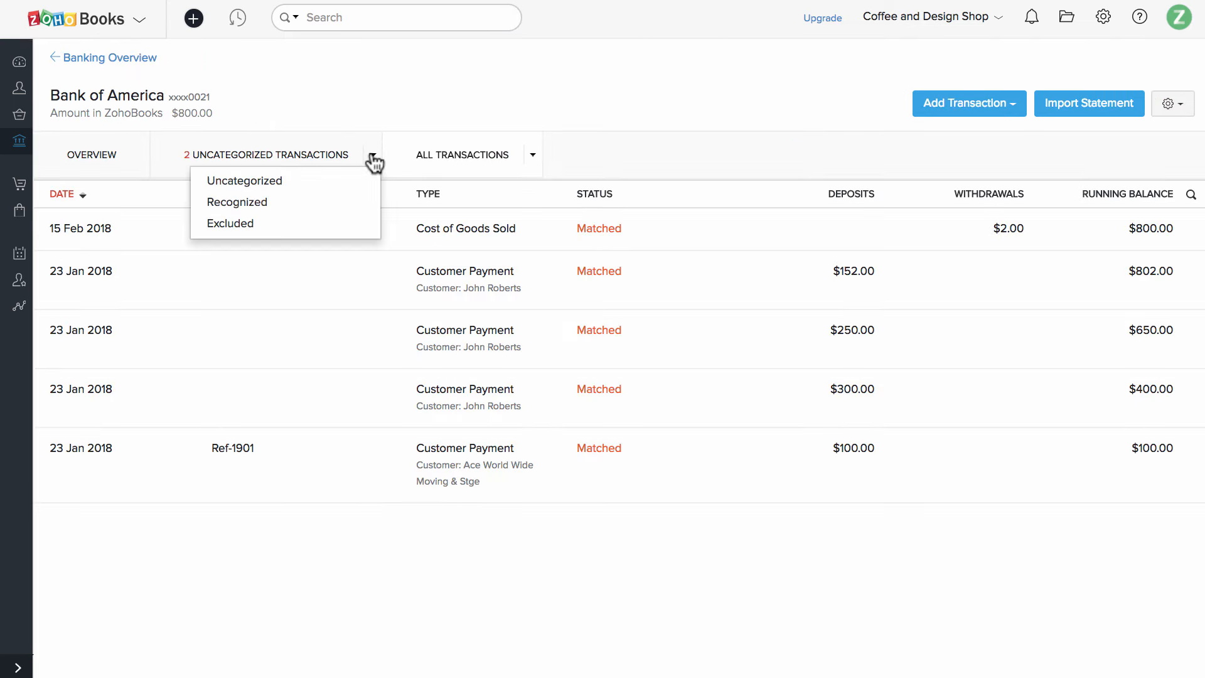
pyautogui.click(367, 204)
# Step: Categorize the recognized Ref-2134 electronics purchase as the Expenses rule suggests
pyautogui.click(56, 231)
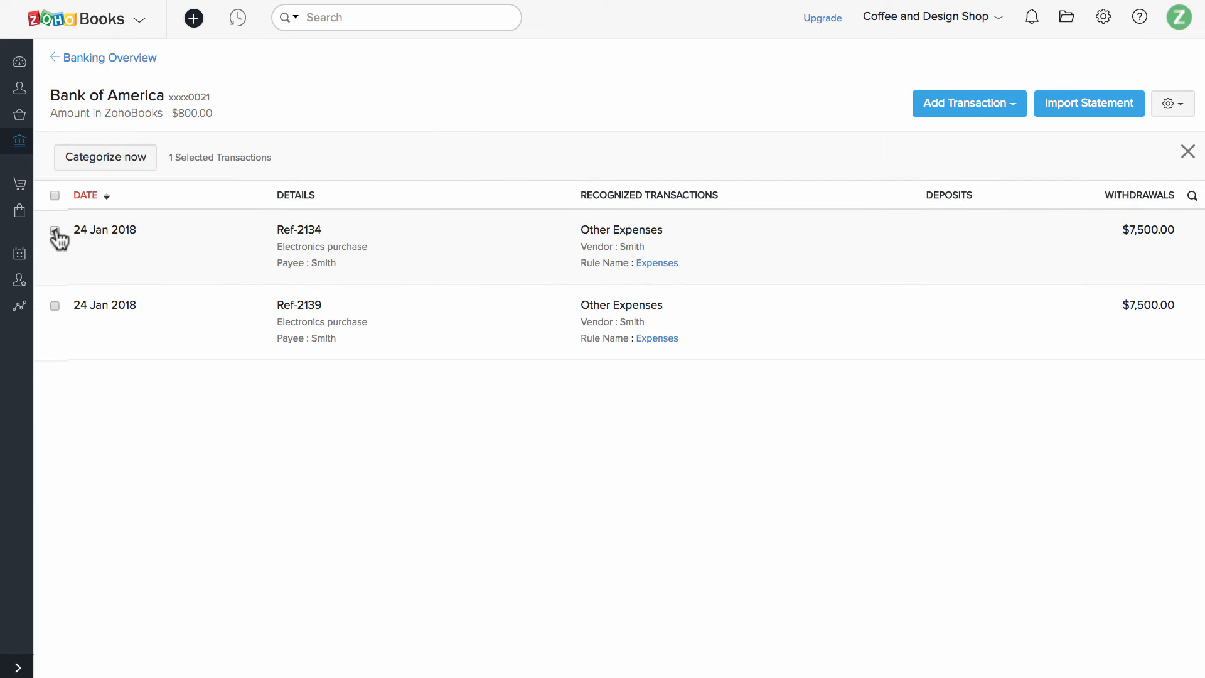
pyautogui.click(99, 160)
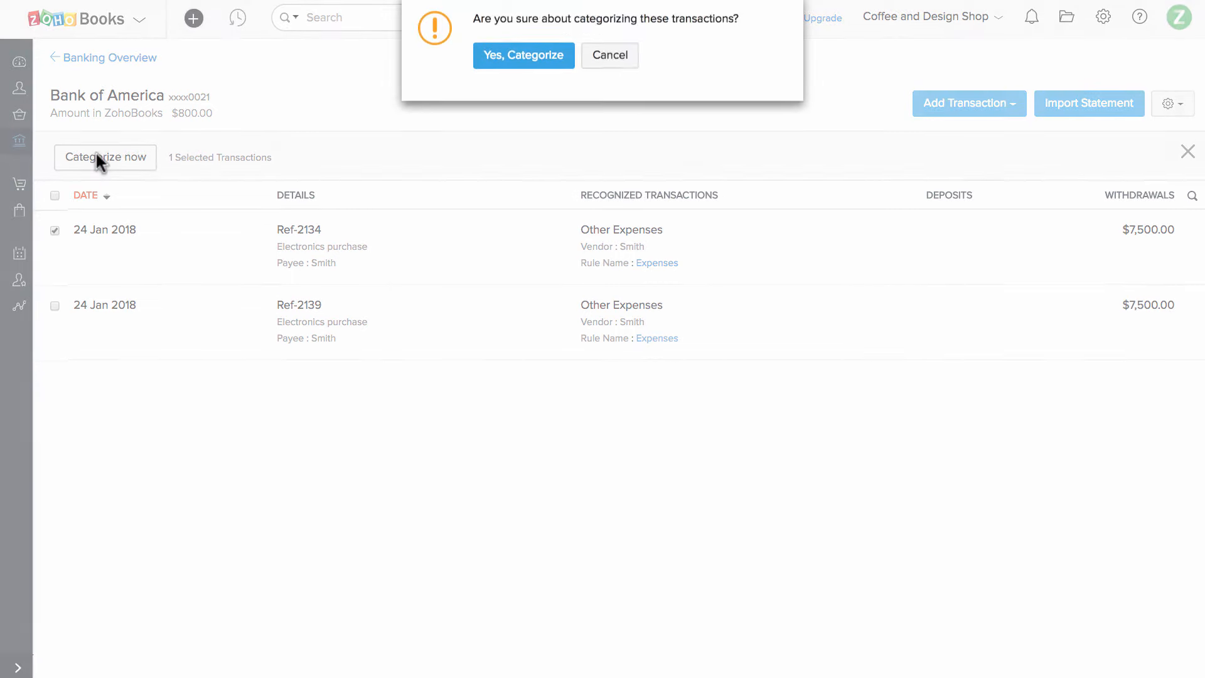
pyautogui.click(516, 57)
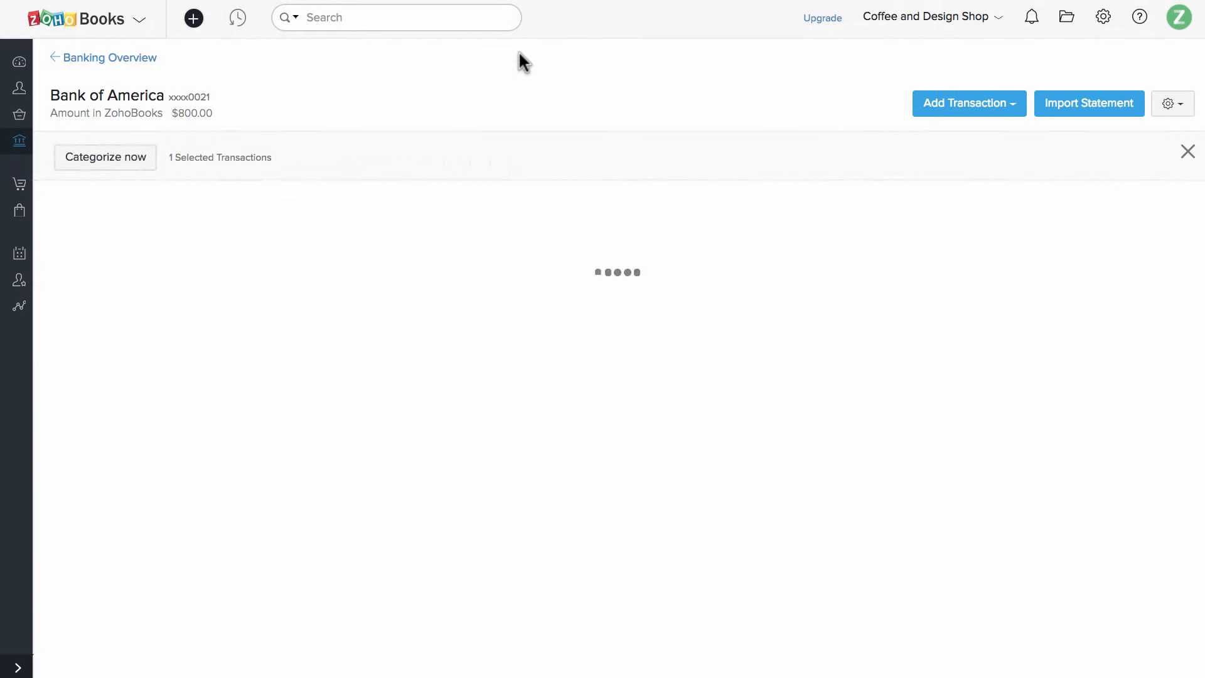
# Step: Manually categorize the uncategorized Ref-2139 withdrawal as an Expense under the Other Expenses account
pyautogui.click(352, 155)
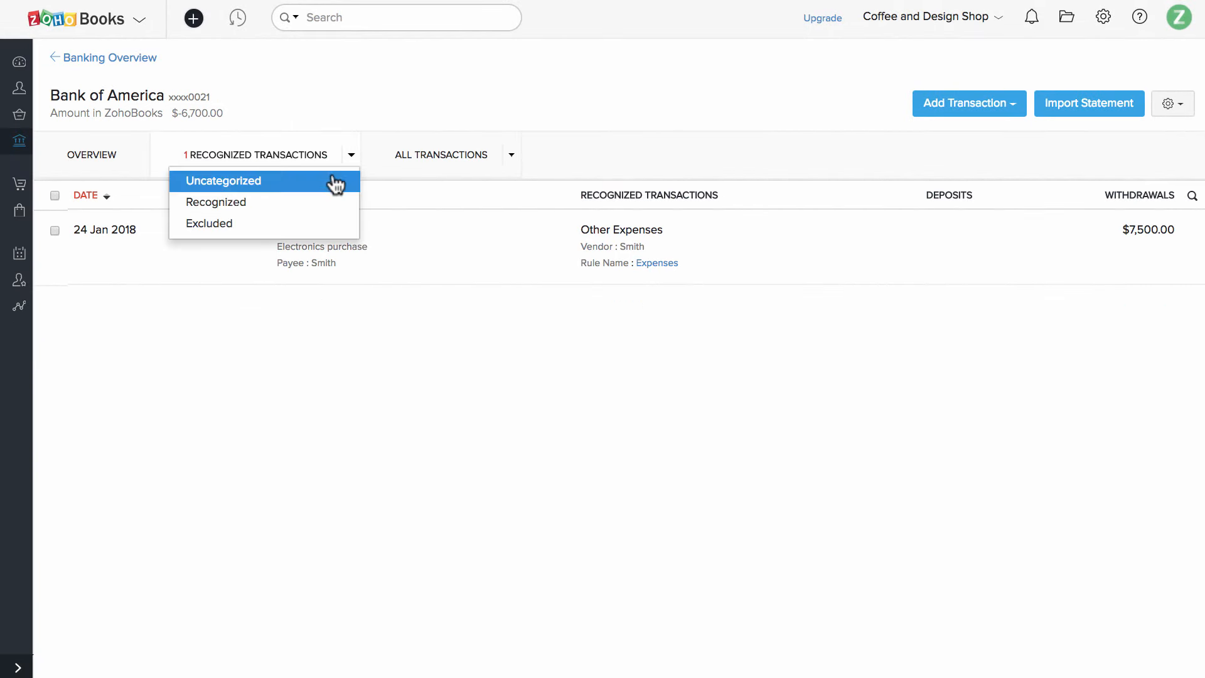
pyautogui.click(334, 183)
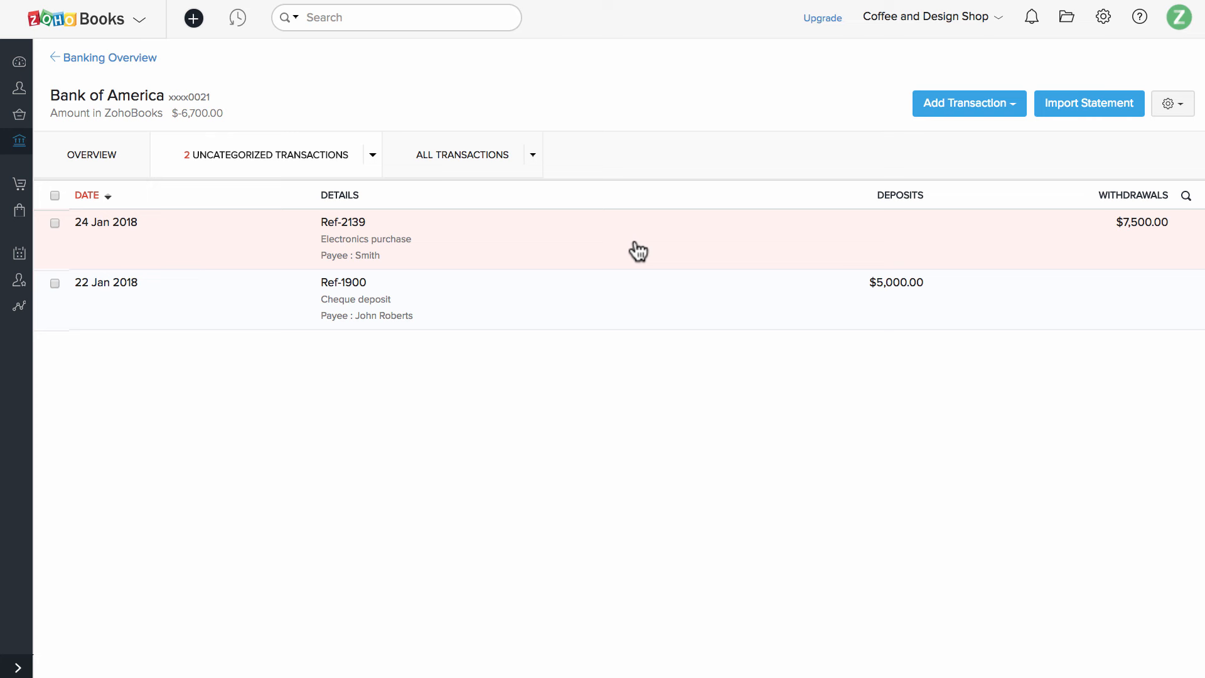
pyautogui.click(639, 251)
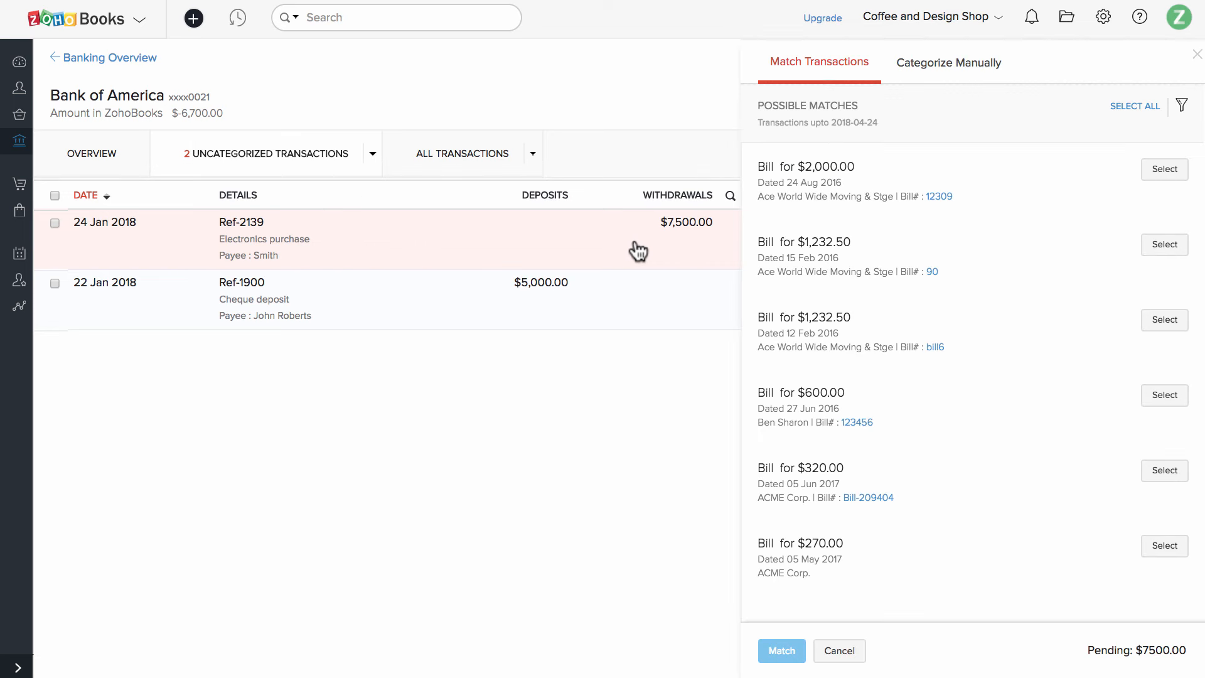
pyautogui.click(983, 70)
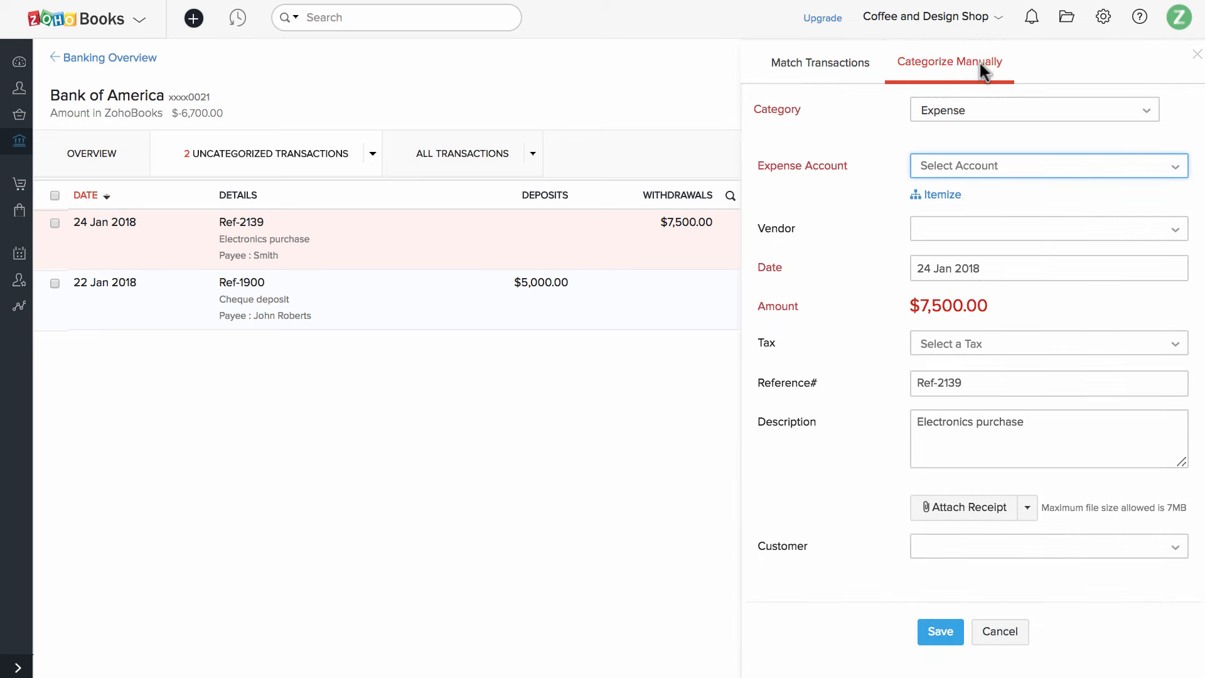
pyautogui.click(1047, 167)
pyautogui.write('oth')
pyautogui.click(1017, 251)
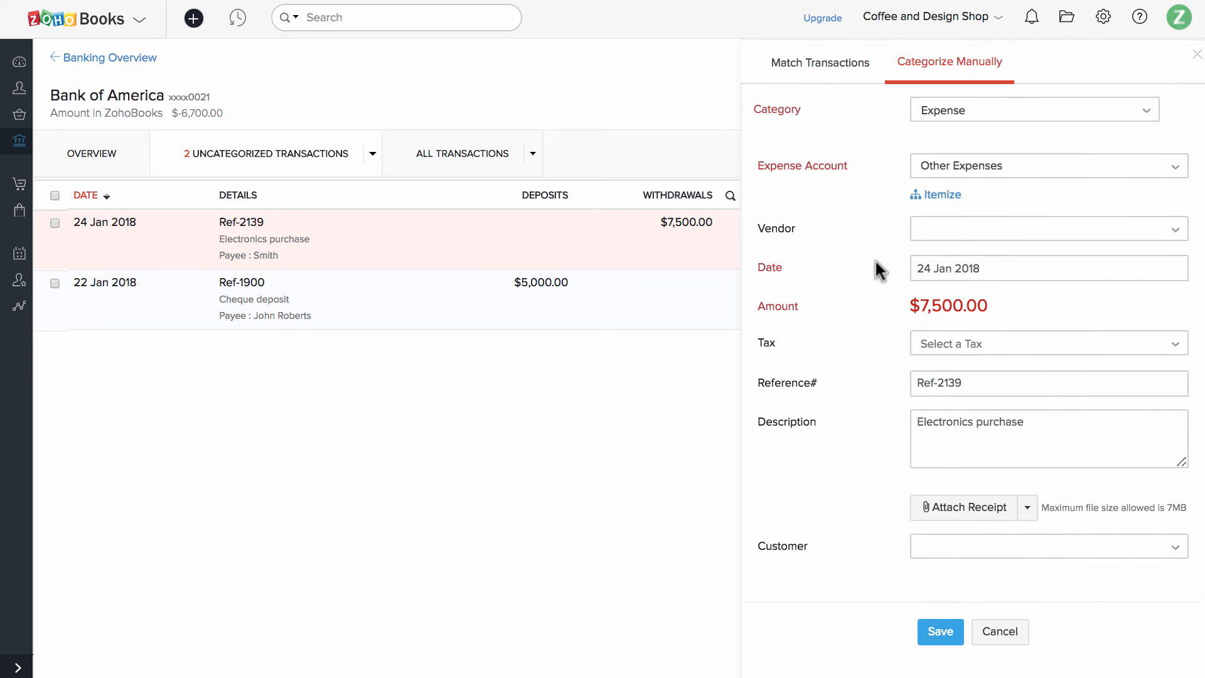
pyautogui.click(942, 615)
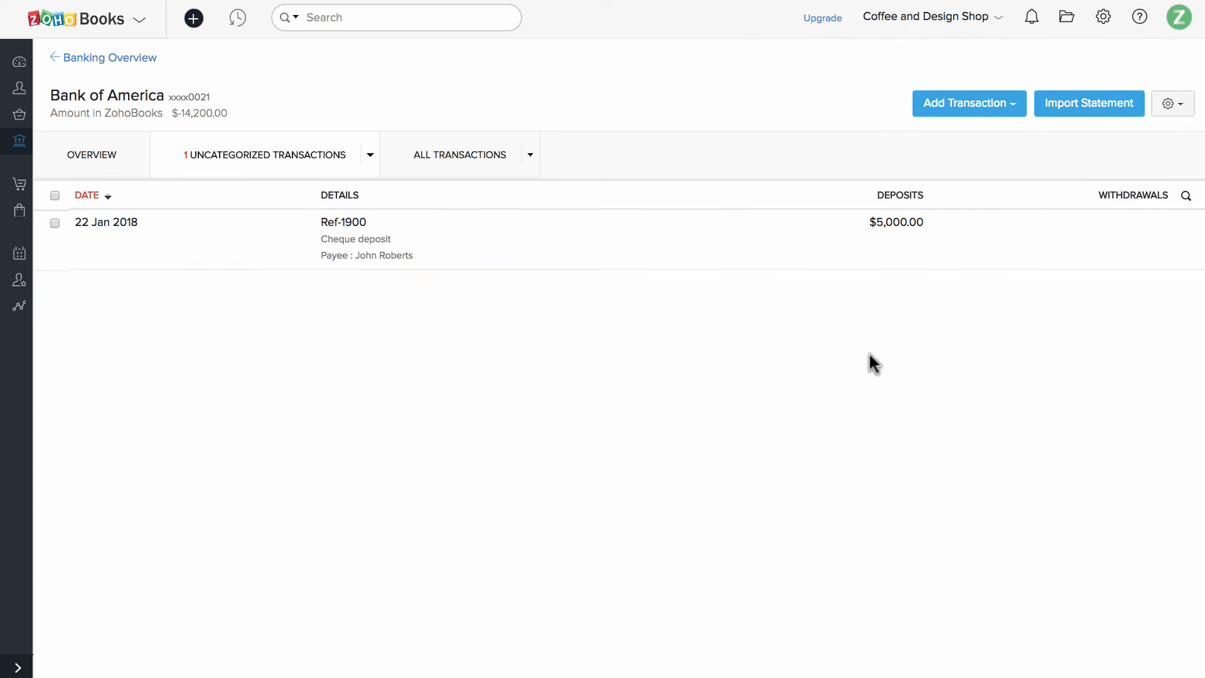
# Step: Add a manual expense of 10 USD under Cost of Goods Sold to the account and list all its transactions
pyautogui.click(1003, 109)
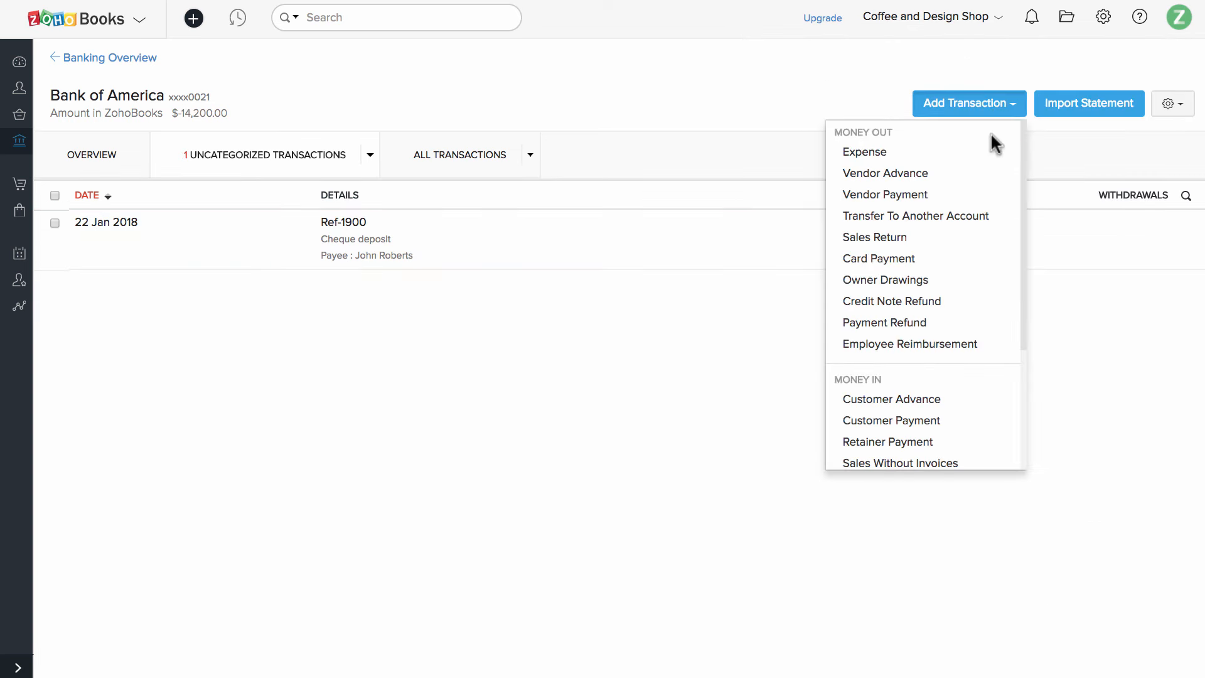
pyautogui.scroll(-3, 968, 355)
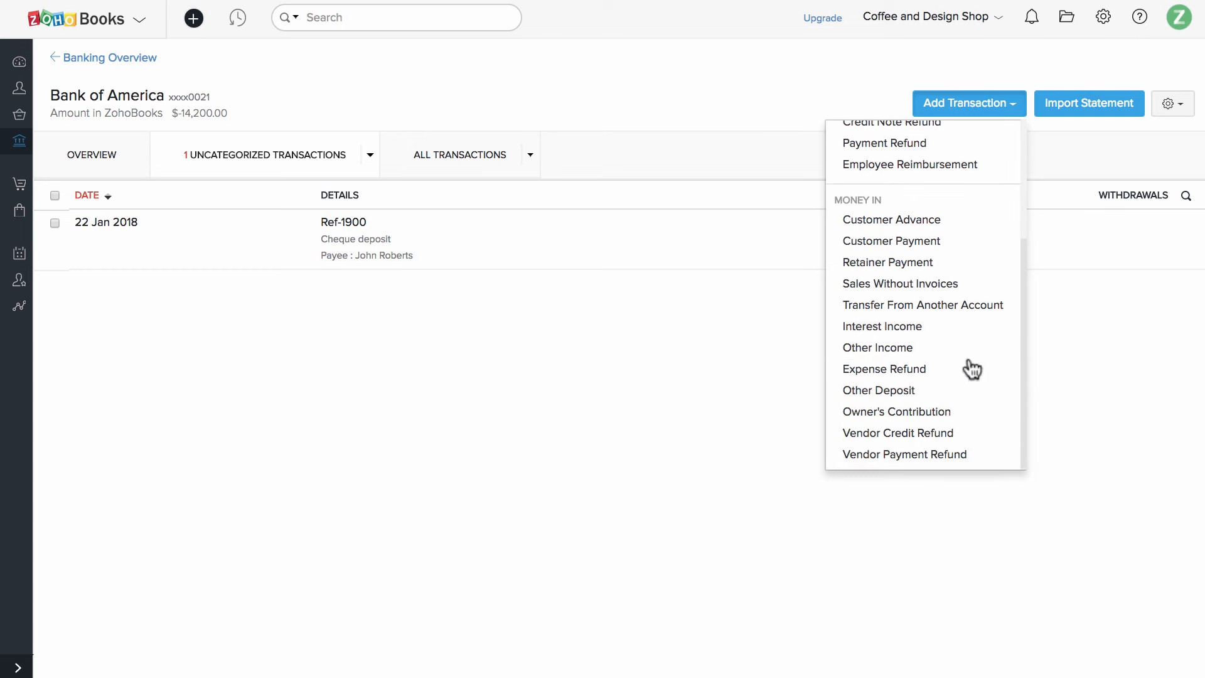
pyautogui.scroll(3, 968, 291)
pyautogui.click(964, 149)
pyautogui.click(992, 128)
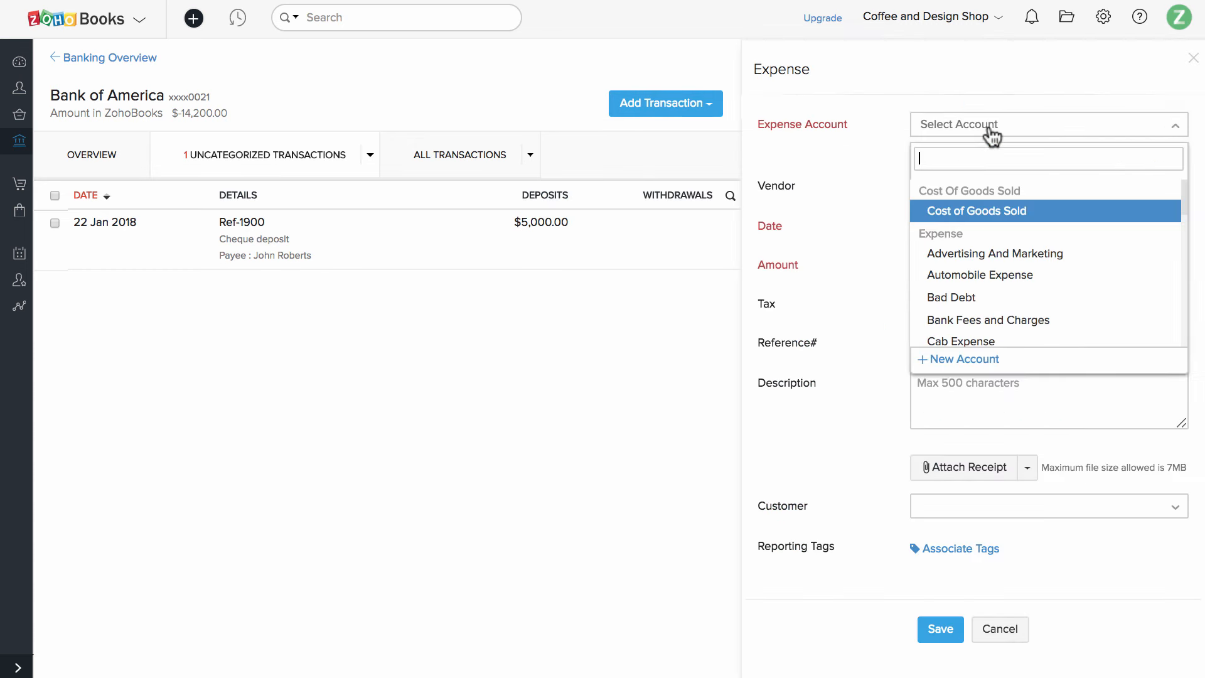
pyautogui.click(991, 212)
pyautogui.click(1000, 251)
pyautogui.write('10')
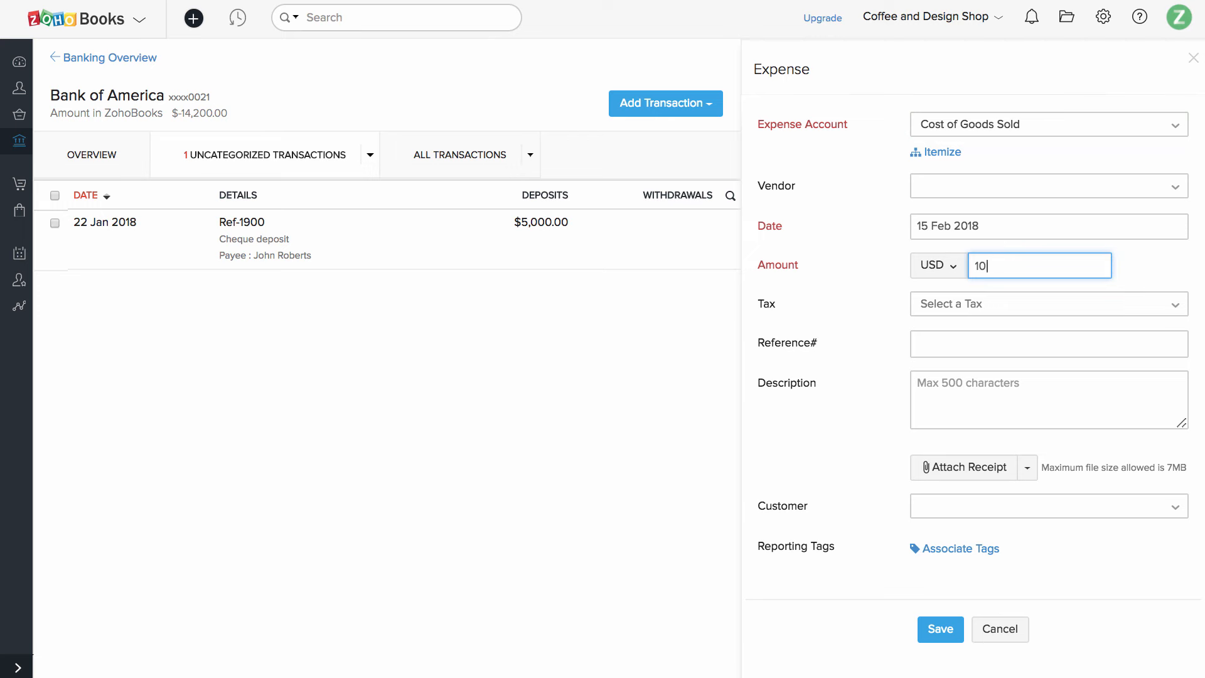
pyautogui.click(940, 634)
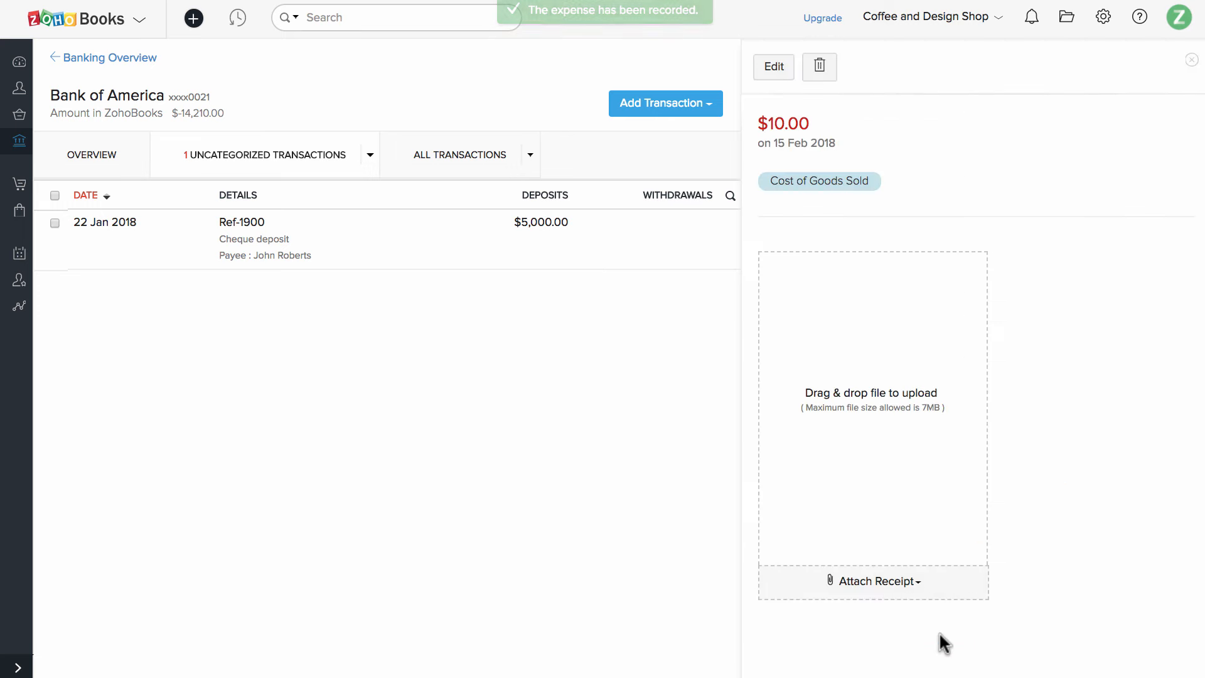
pyautogui.click(446, 165)
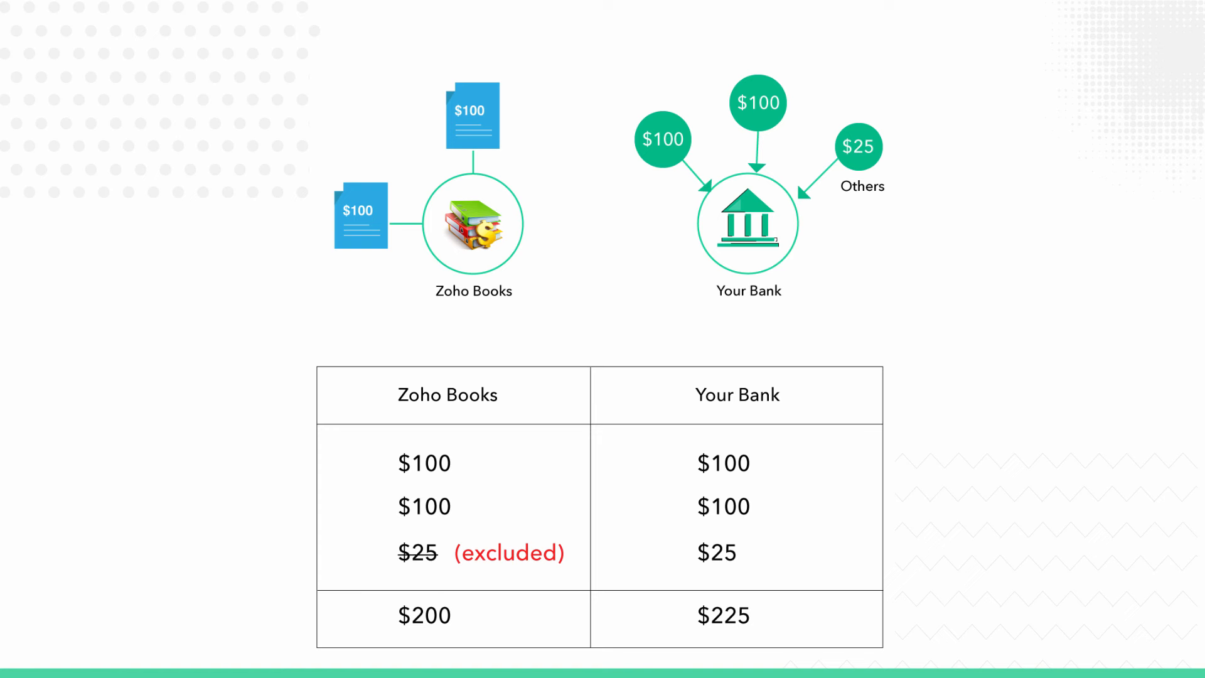
# Step: Reconcile the Bank of America account for 01 Feb 2018 to 28 Feb 2018 with a closing balance of $3,300
pyautogui.click(1171, 110)
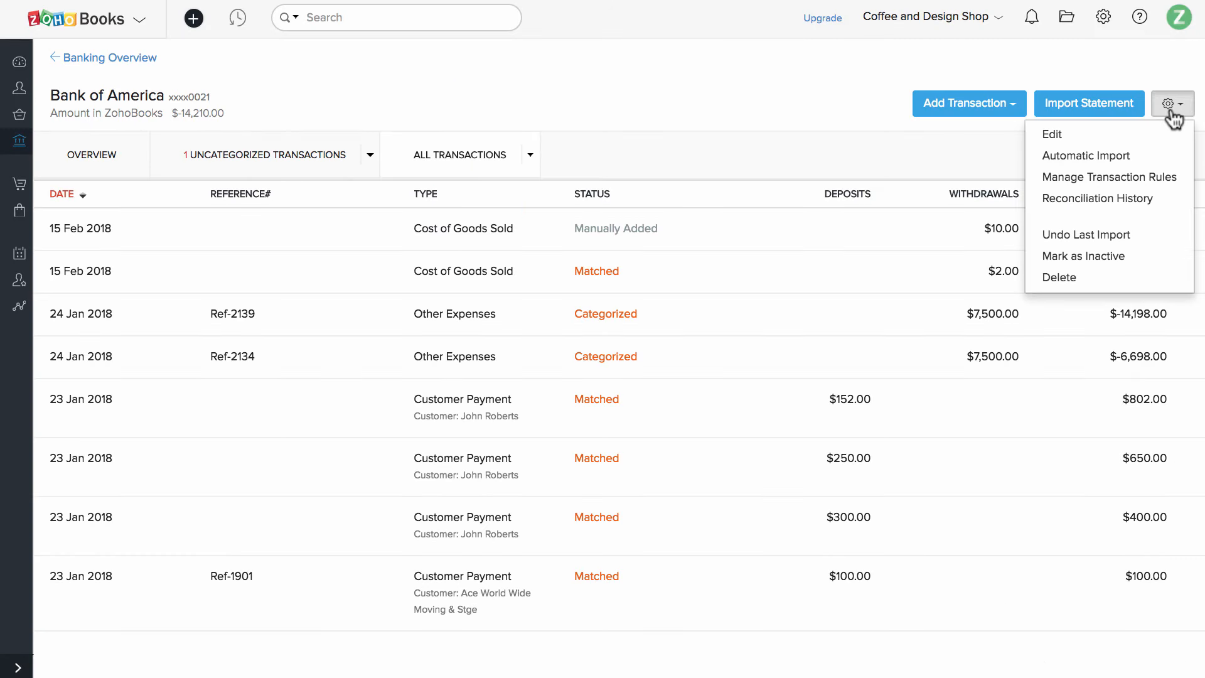
pyautogui.click(1155, 199)
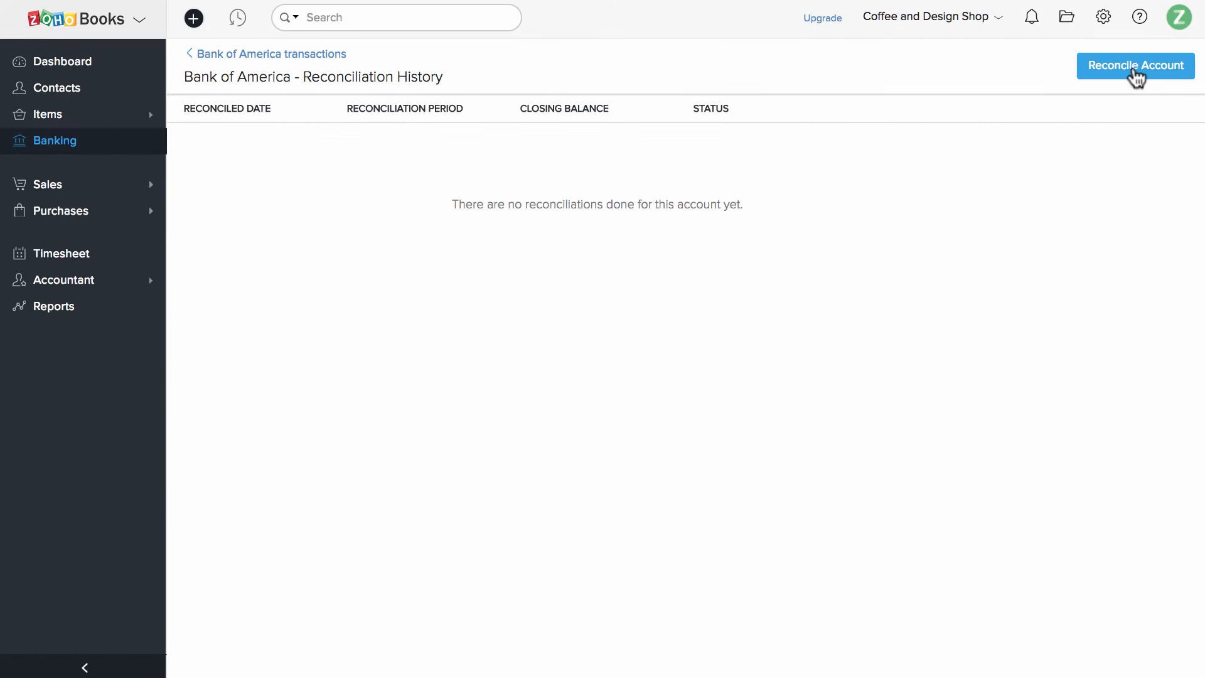
pyautogui.click(1137, 69)
pyautogui.write('3300')
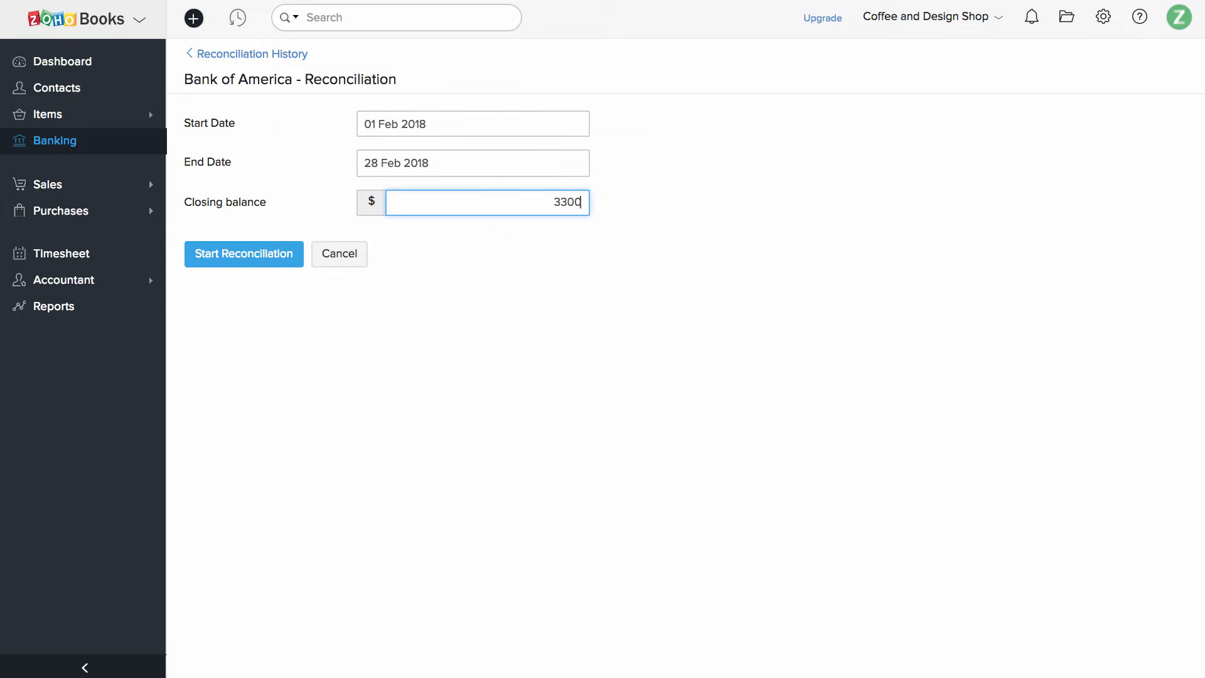
pyautogui.click(274, 255)
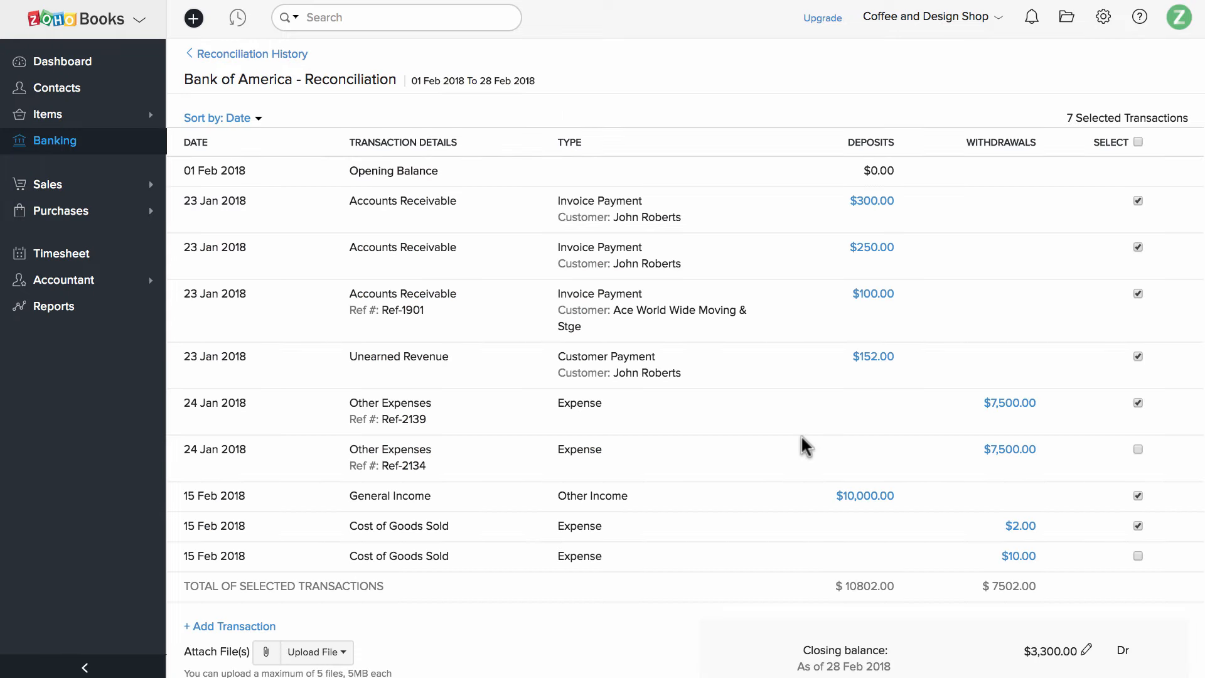
pyautogui.scroll(-4, 804, 445)
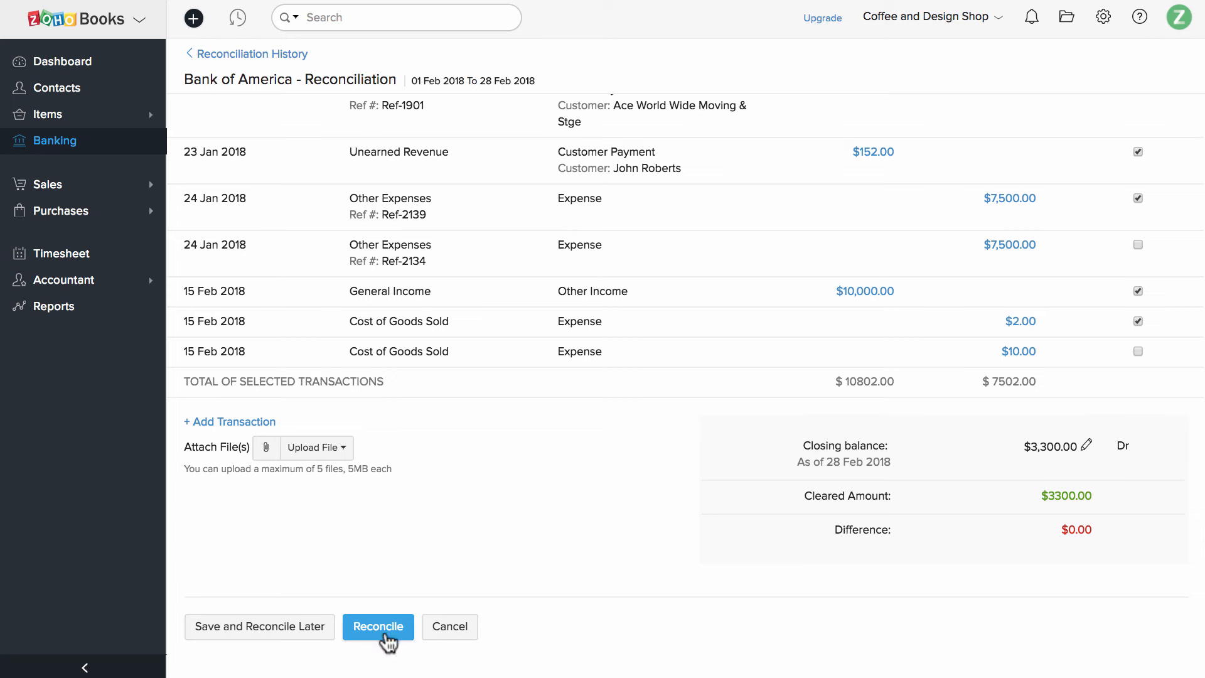
pyautogui.click(384, 630)
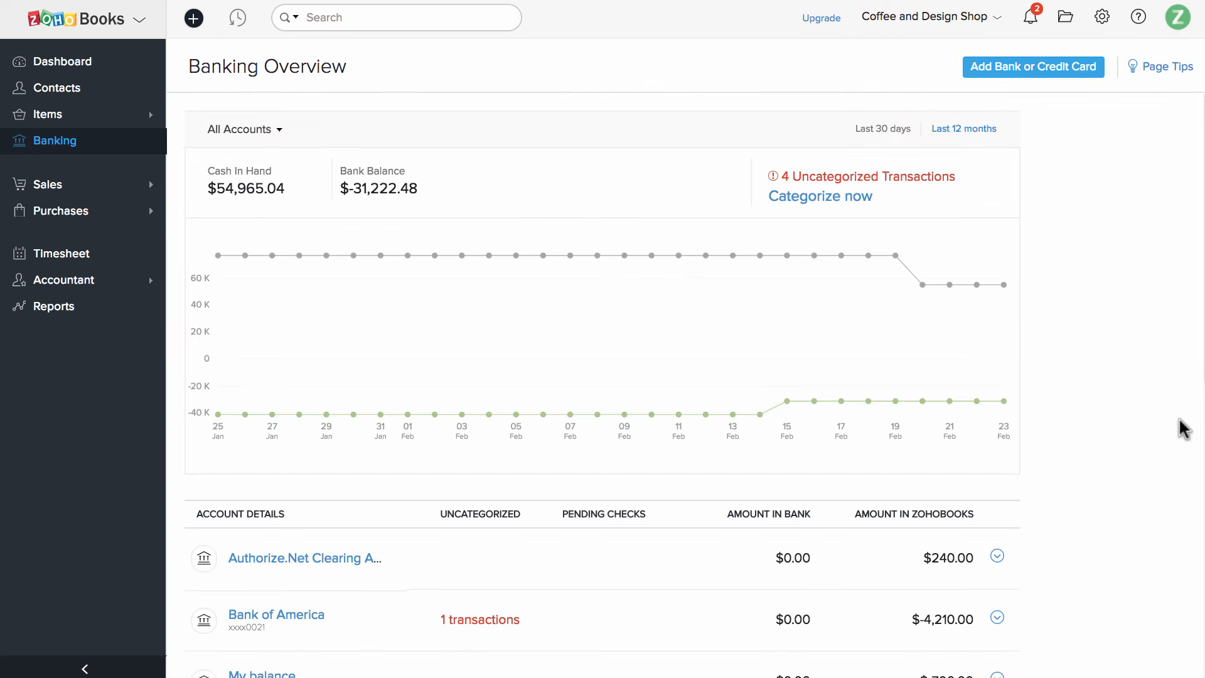
# Step: Manually add a bank account named Mybank and open the statement import for it
pyautogui.click(1087, 70)
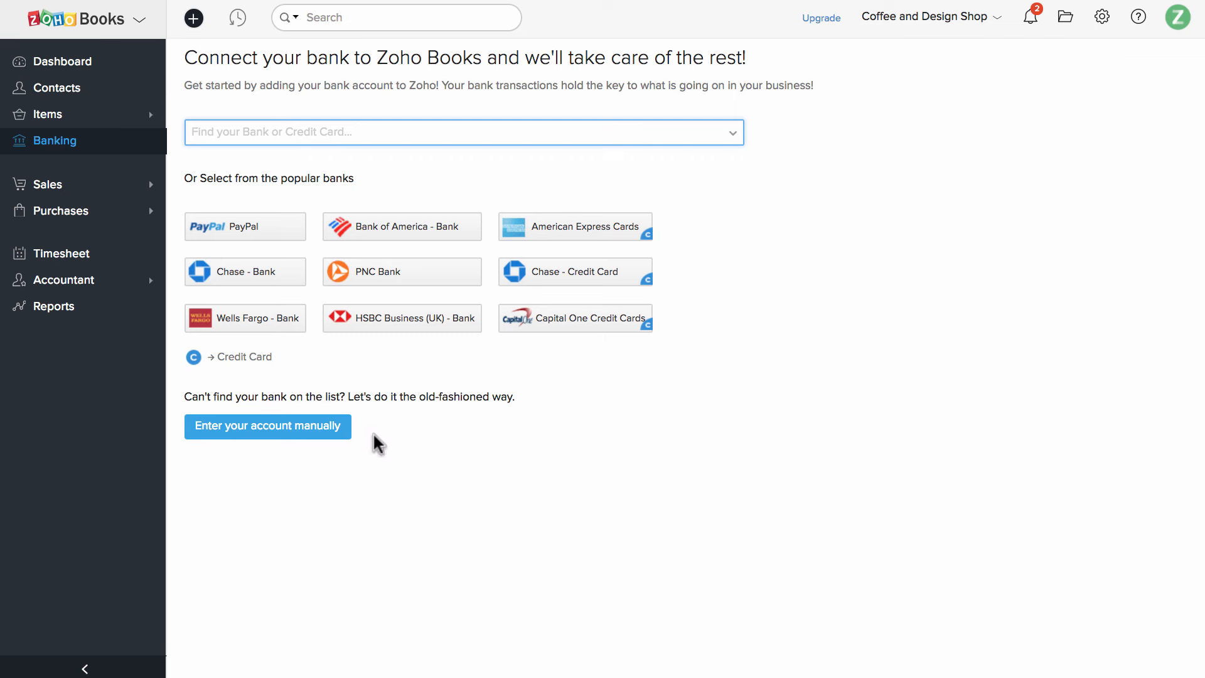
pyautogui.click(336, 431)
pyautogui.write('Mybank')
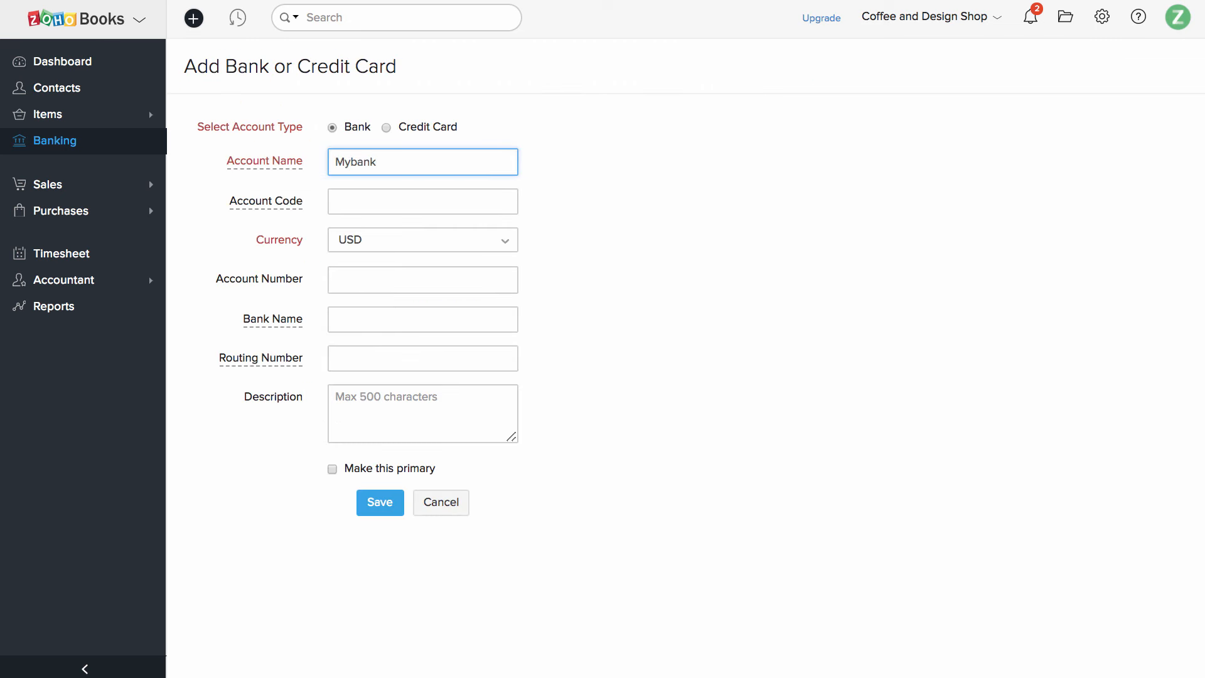
pyautogui.click(370, 509)
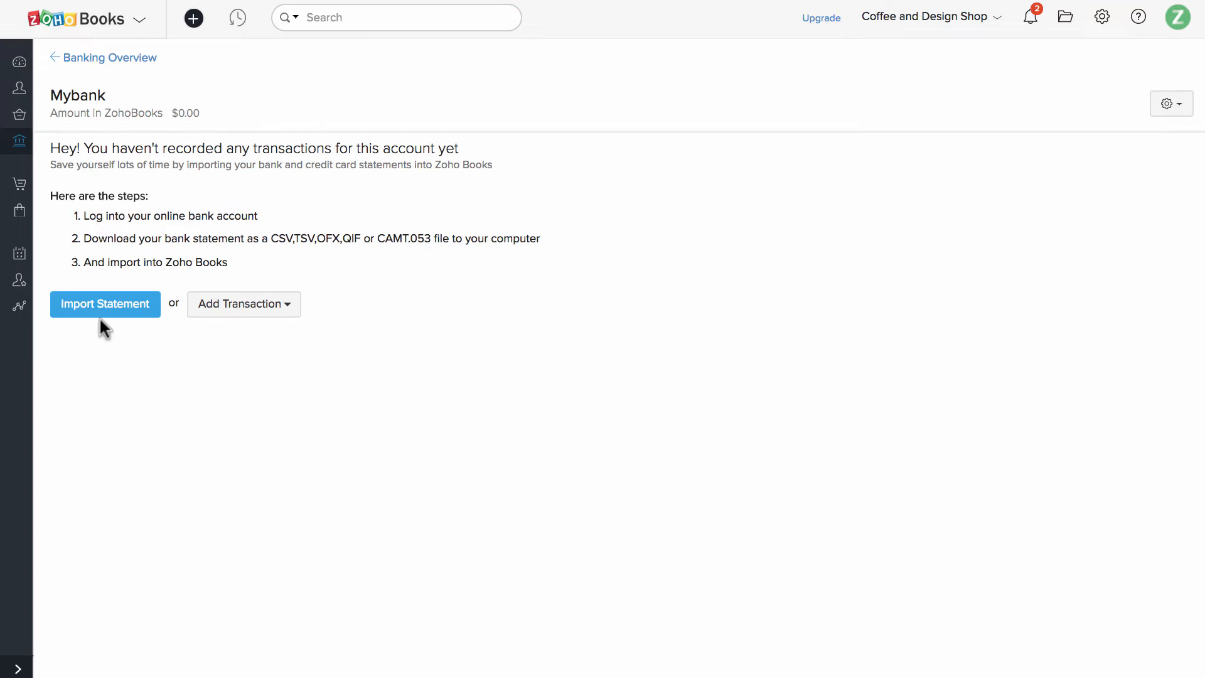
pyautogui.click(100, 314)
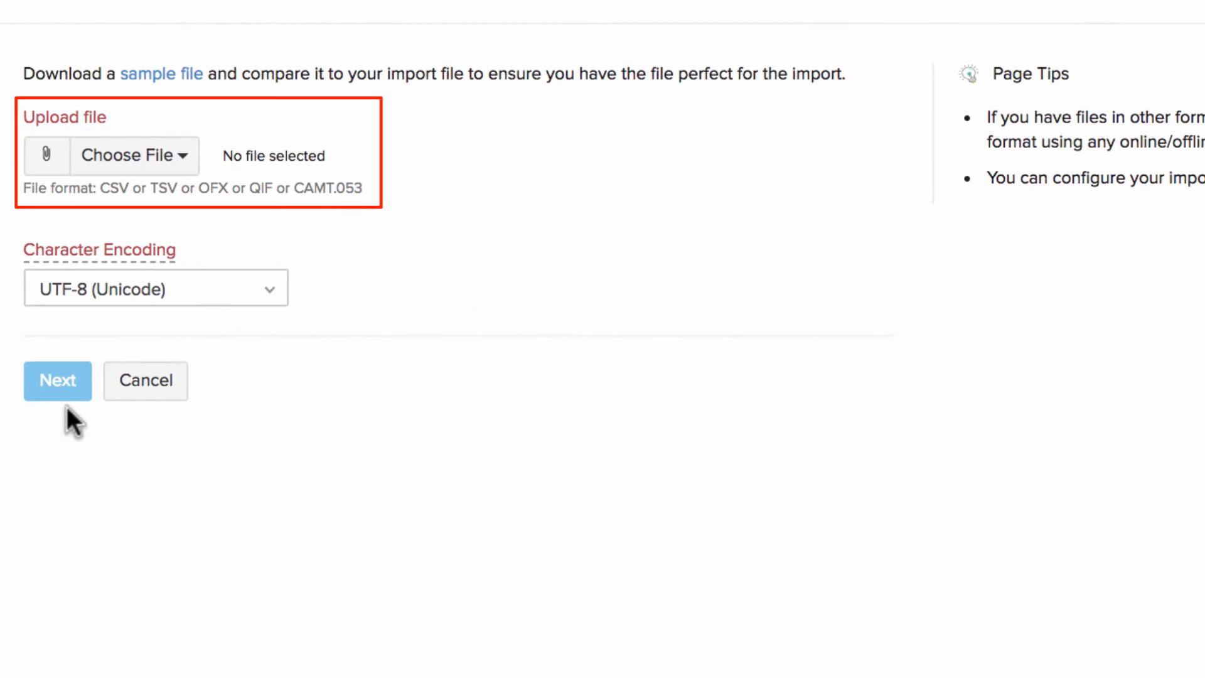